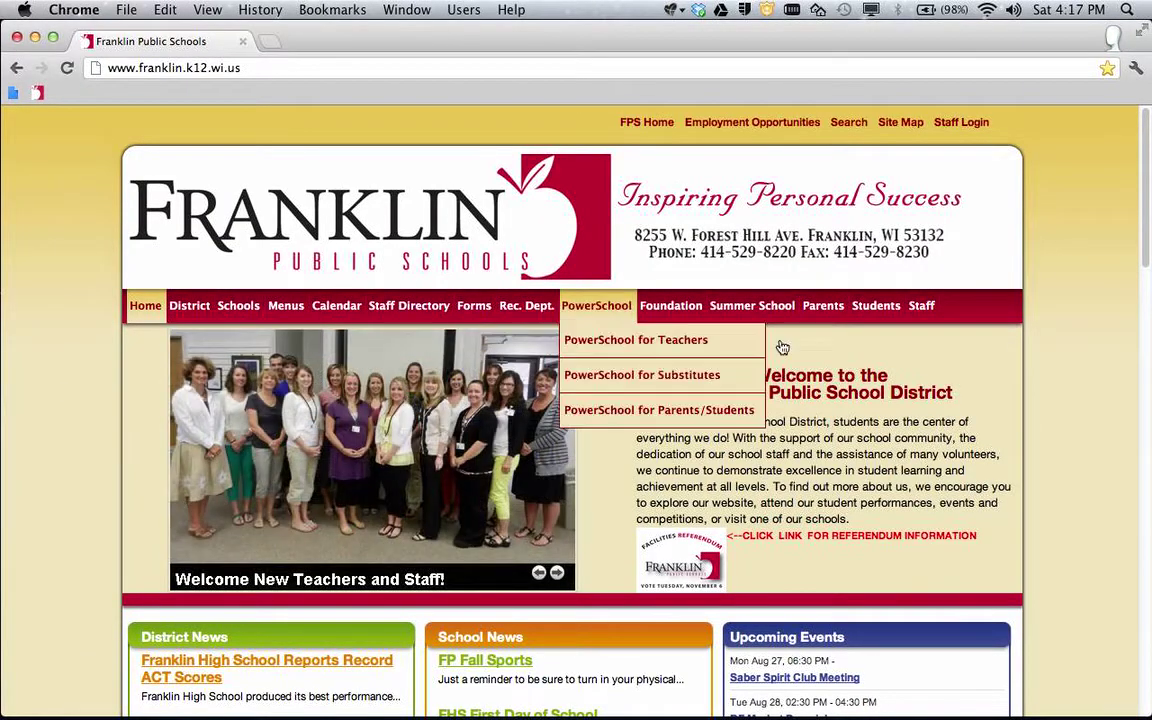
- From Student Links, after checking Staff Links, launch the STUDENTS Google Apps Login Page tile
{"action": "left_click", "coordinate": [892, 314]}
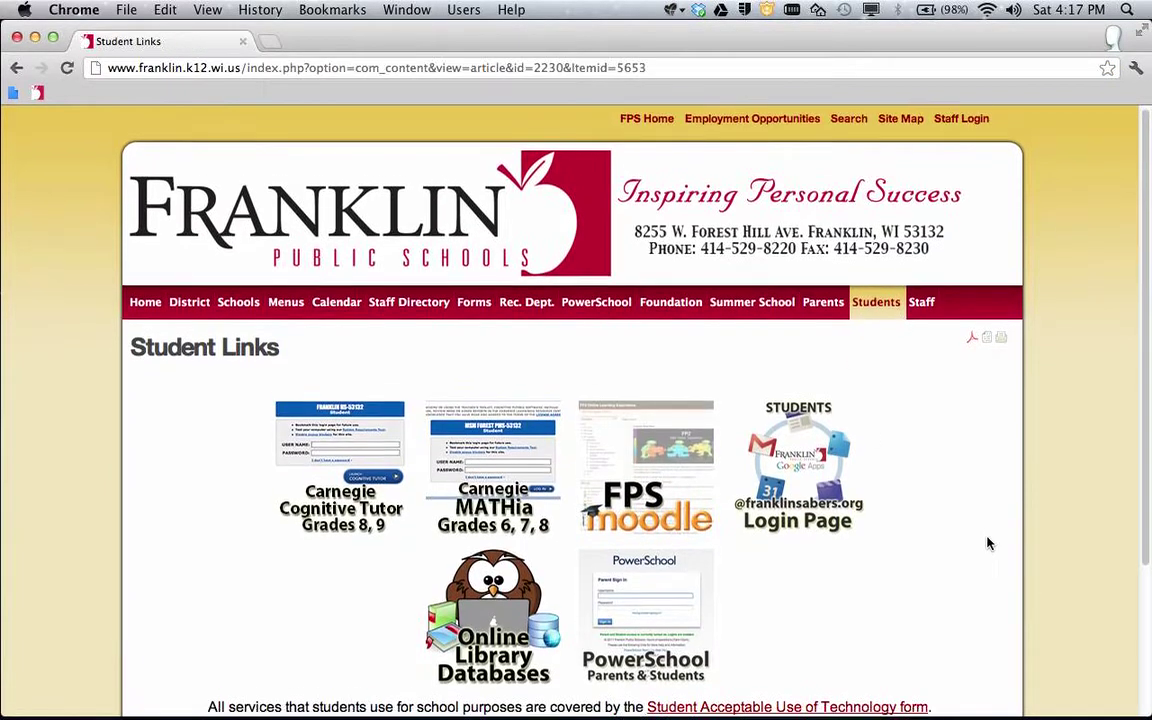
{"action": "scroll", "coordinate": [987, 541], "scroll_direction": "down", "scroll_amount": 3}
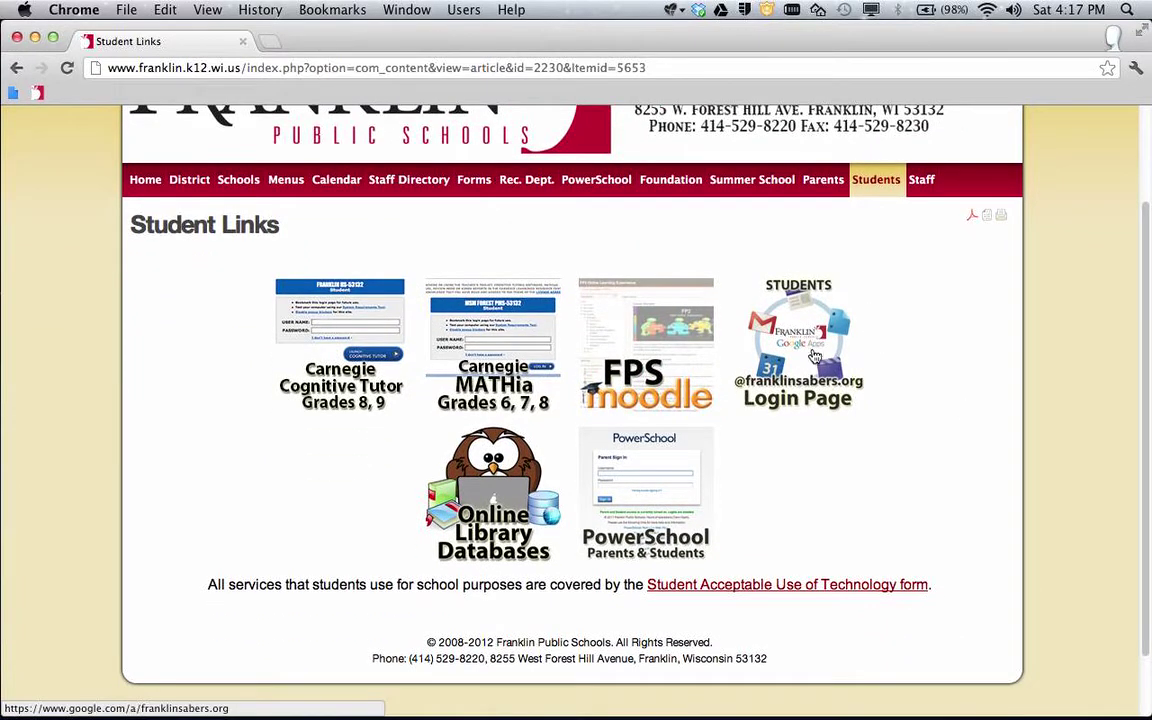
{"action": "left_click", "coordinate": [917, 183]}
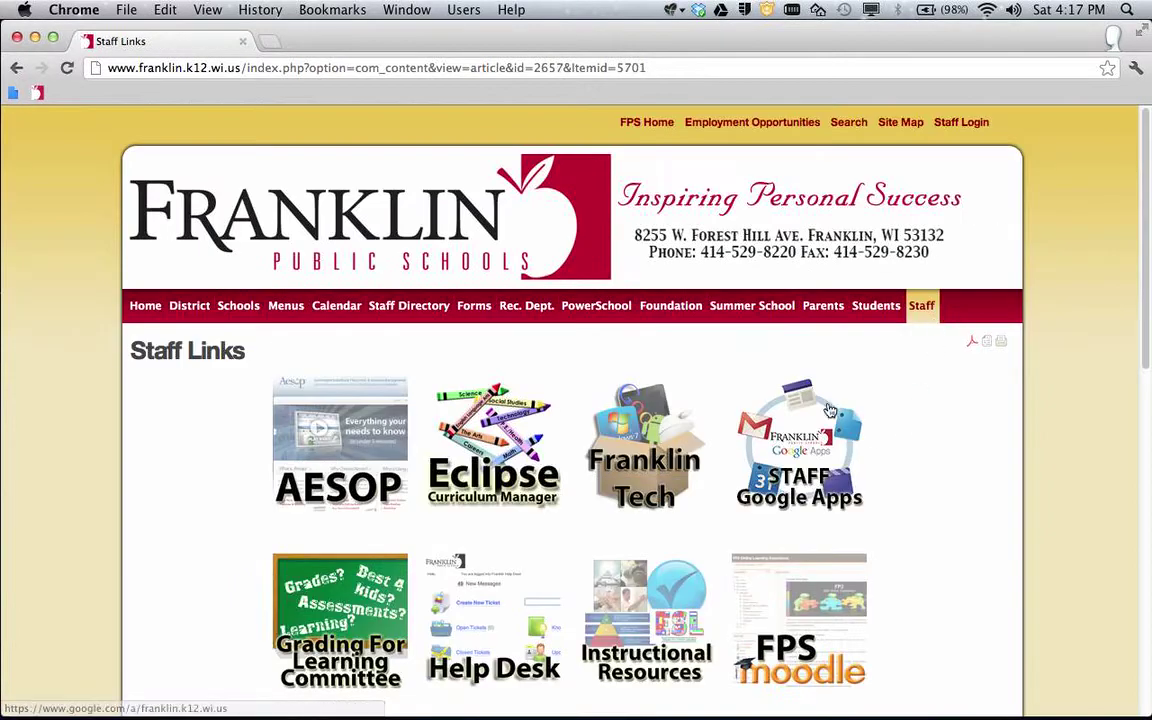
{"action": "left_click", "coordinate": [887, 322]}
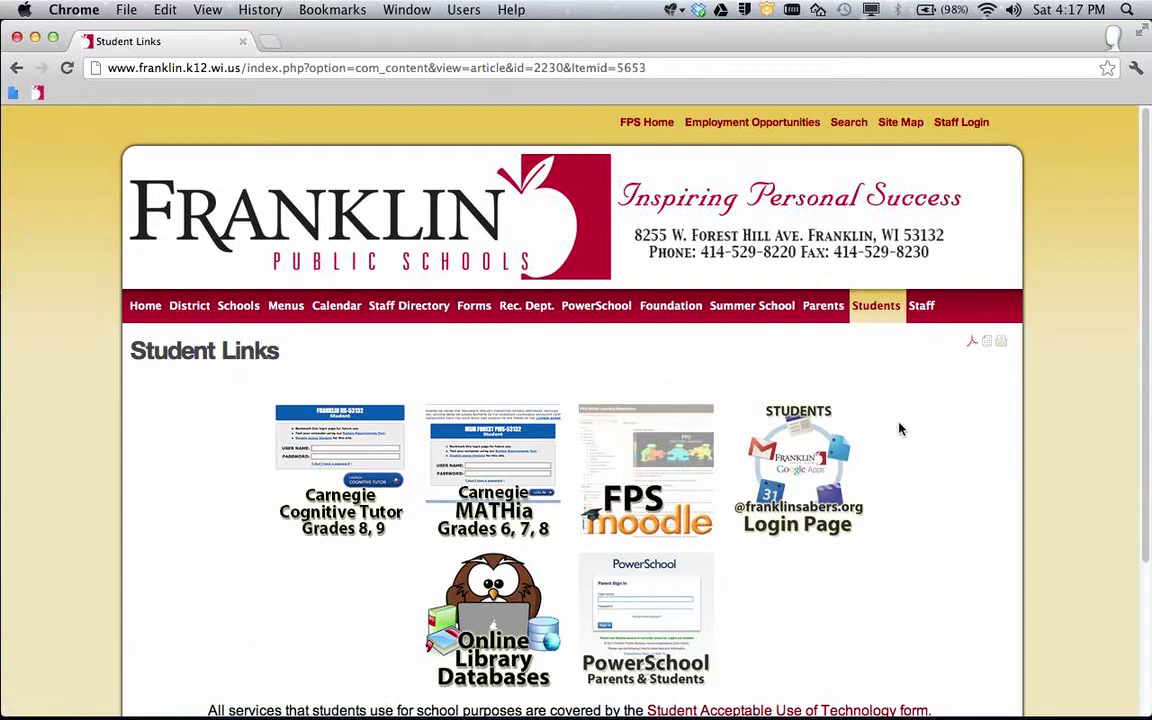
{"action": "left_click", "coordinate": [800, 450]}
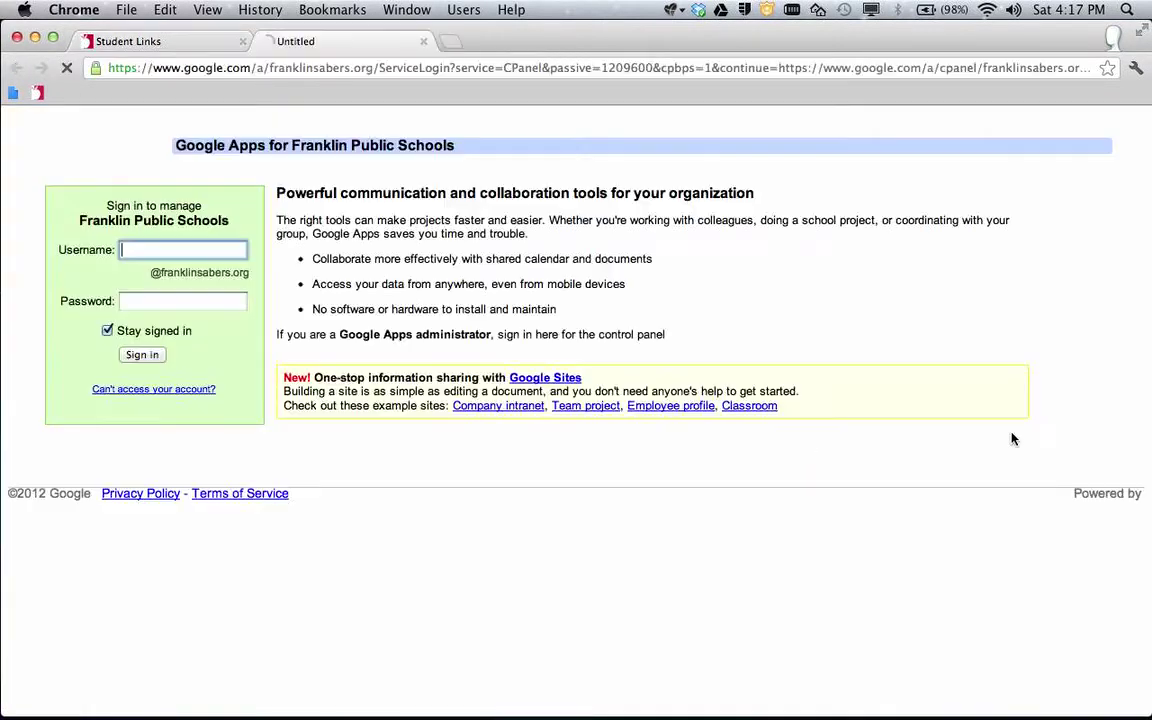
- Sign in to Google Apps with the student account's username and password
{"action": "left_click", "coordinate": [170, 251]}
{"action": "type", "text": "fake."}
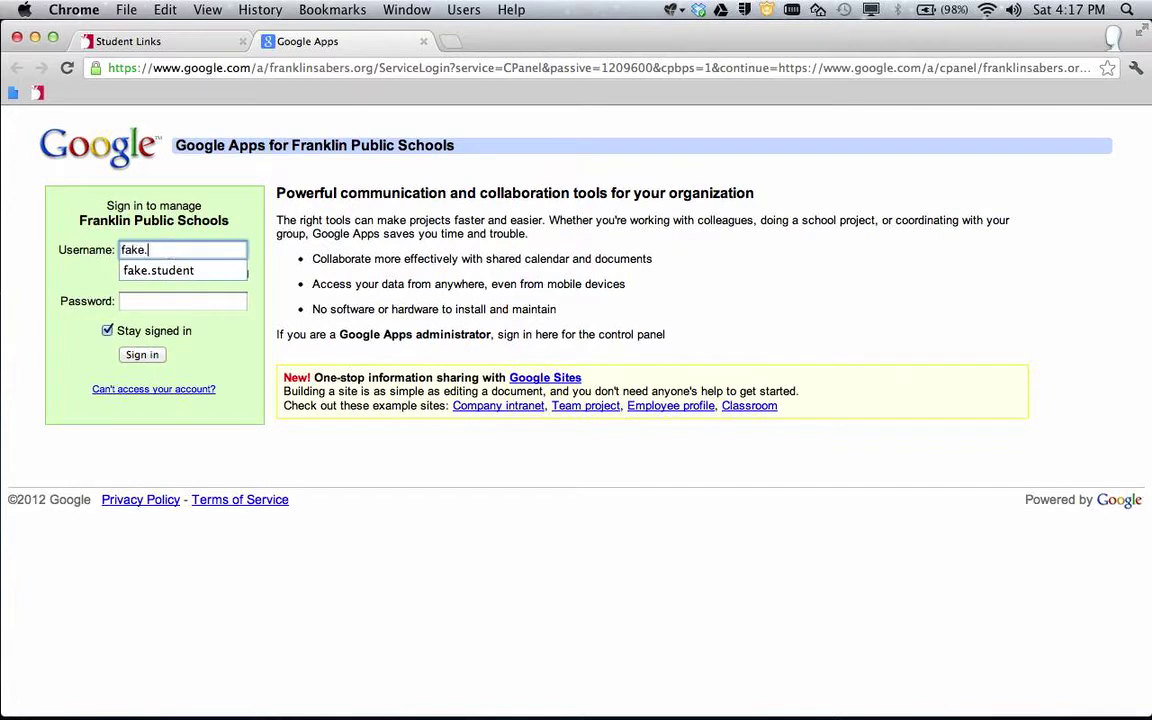
{"action": "type", "text": "student"}
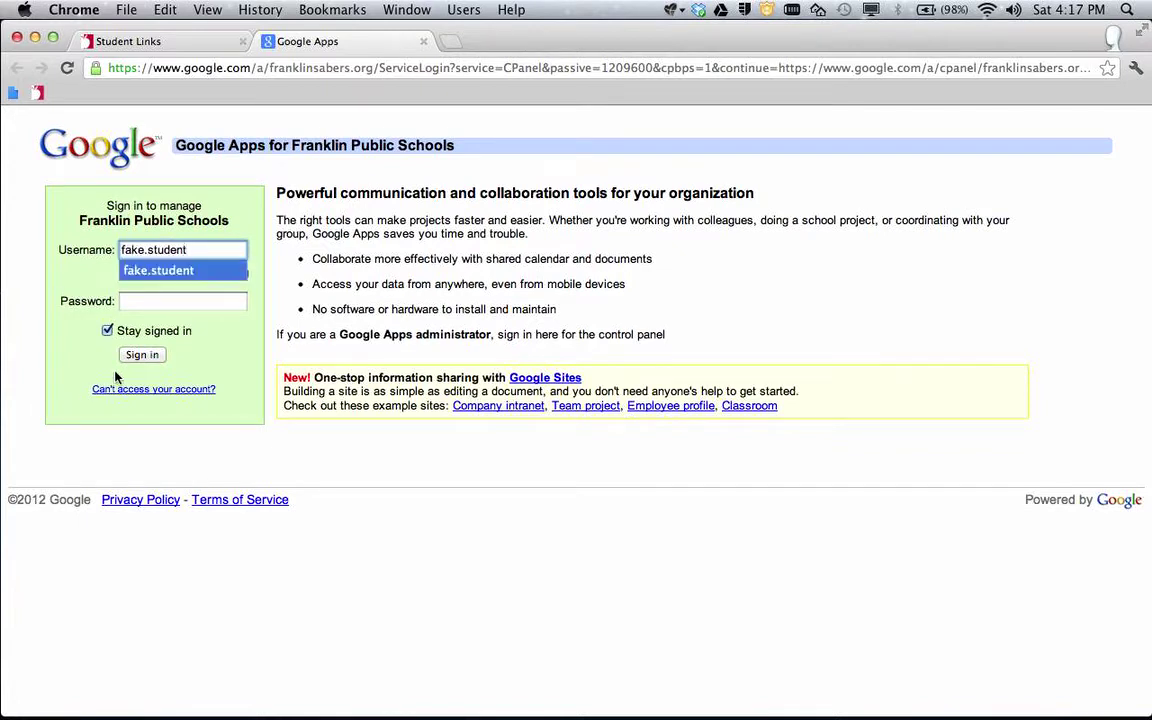
{"action": "left_click", "coordinate": [149, 300]}
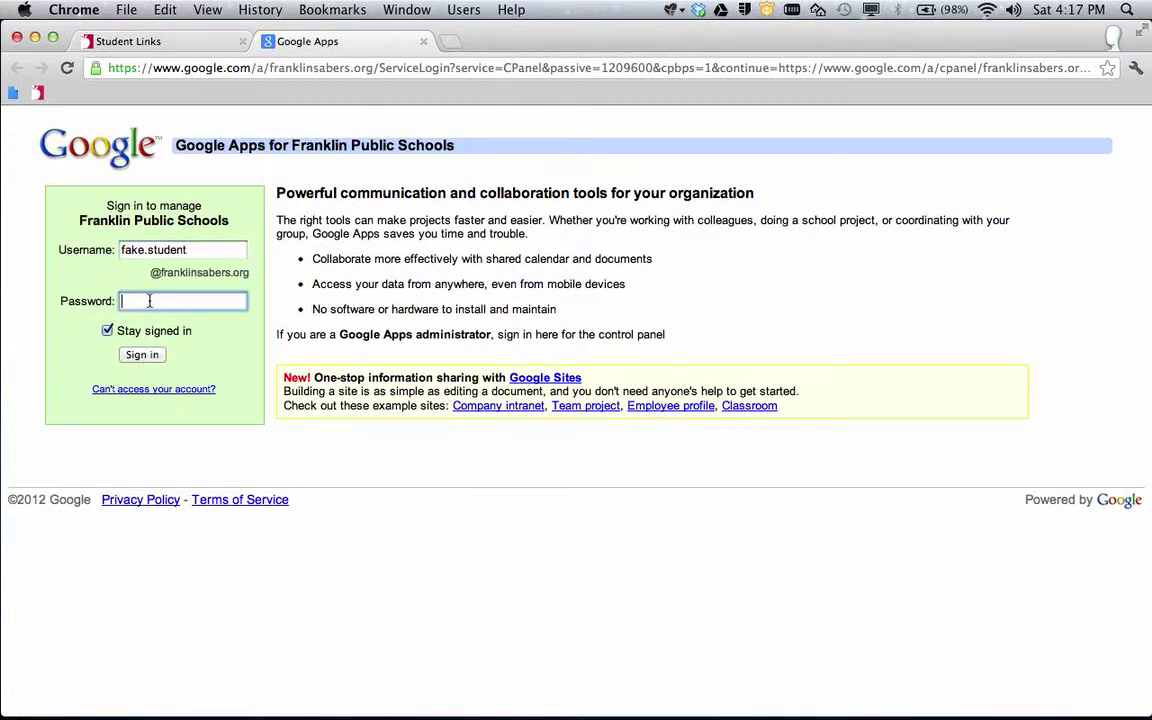
{"action": "type", "text": "••"}
{"action": "left_click", "coordinate": [136, 359]}
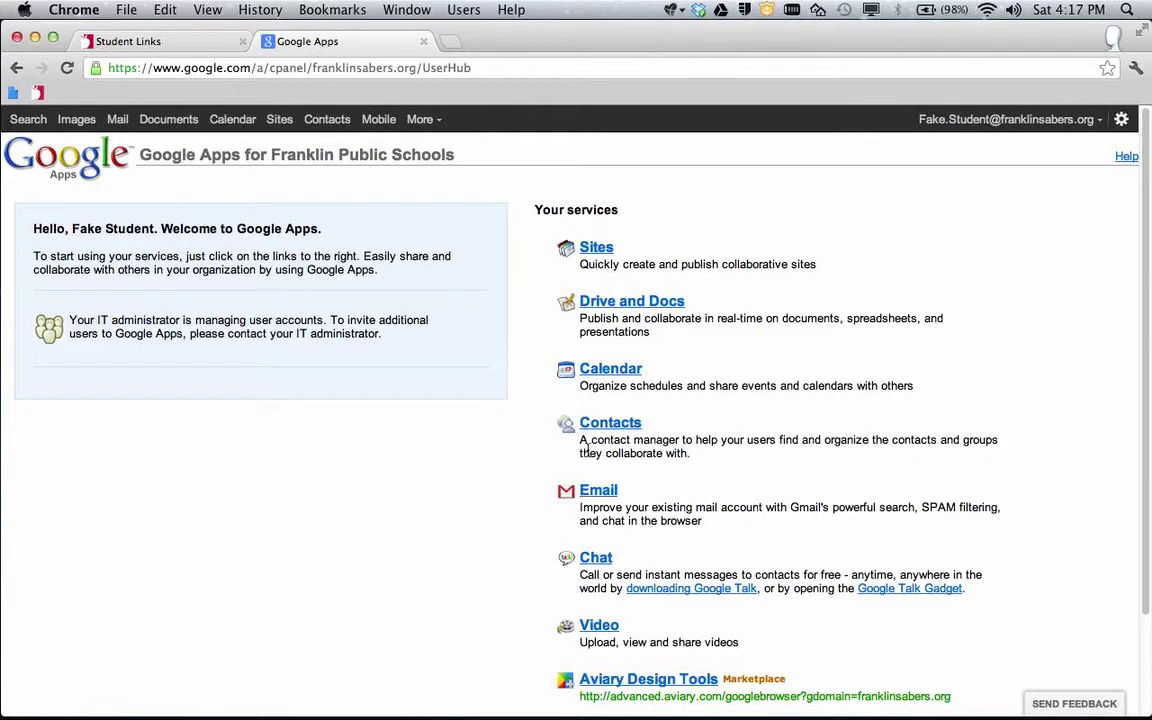
- Open the Drive and Docs service, zooming the browser in and back out
{"action": "left_click", "coordinate": [646, 312]}
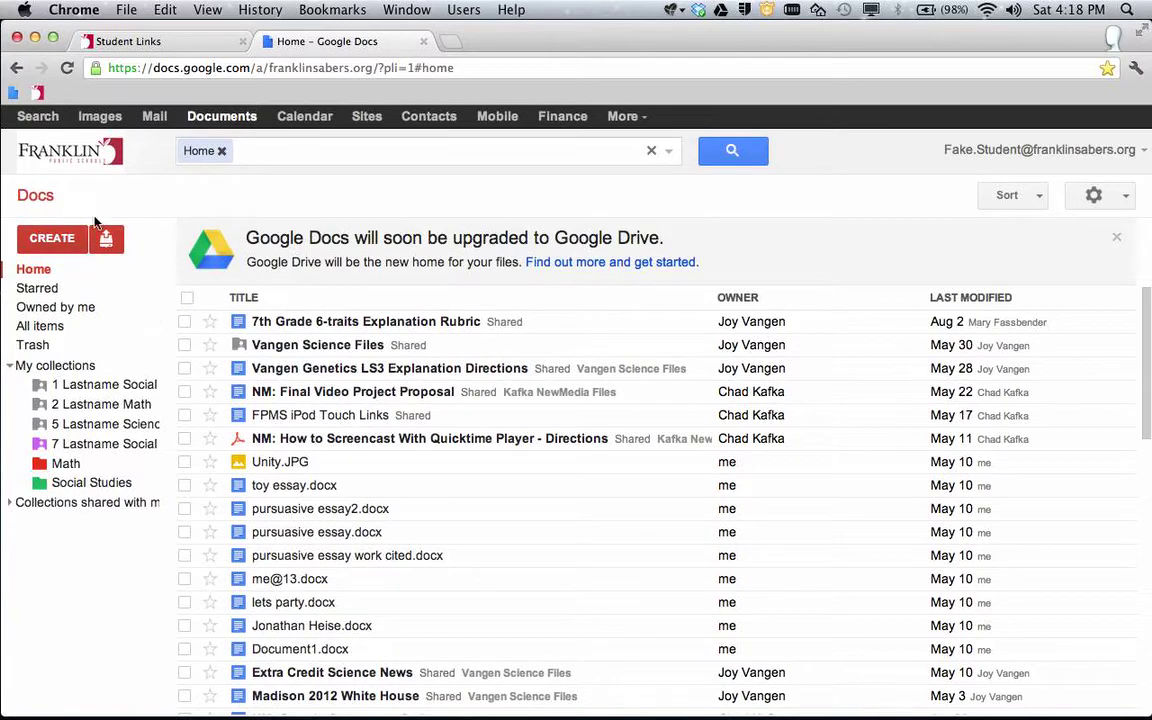
{"action": "key", "text": "super+plus"}
{"action": "key", "text": "super+plus"}
{"action": "key", "text": "super+plus"}
{"action": "key", "text": "super+plus"}
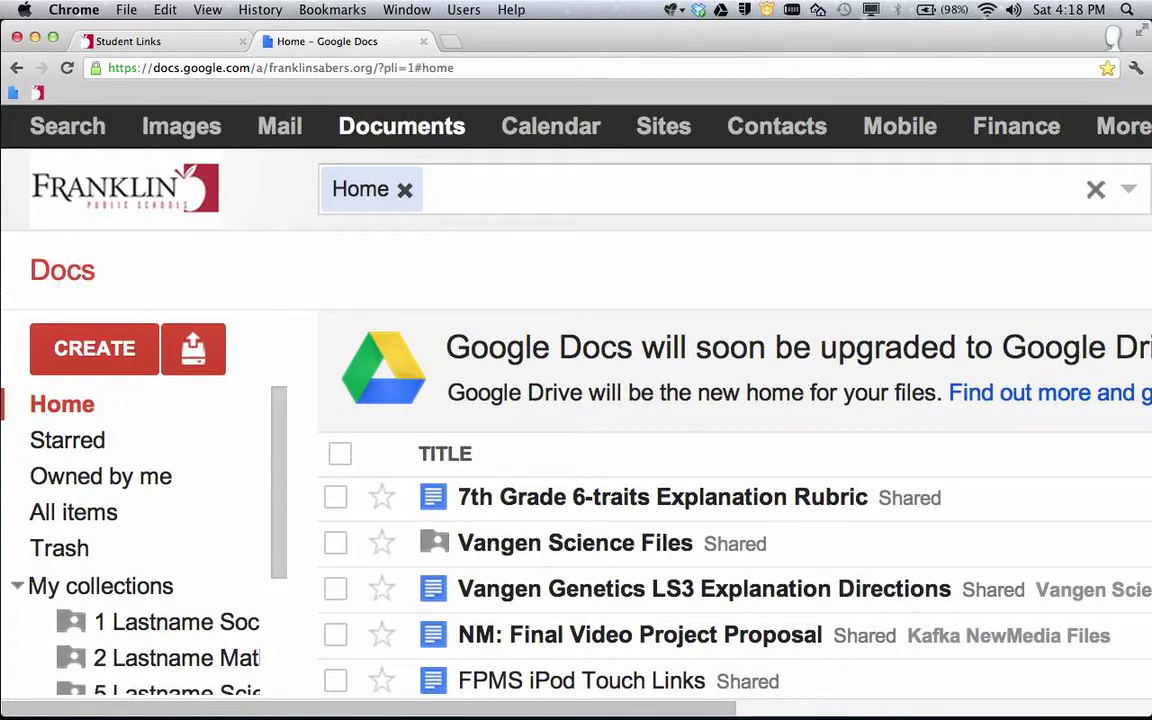
{"action": "key", "text": "super+minus"}
{"action": "key", "text": "super+minus"}
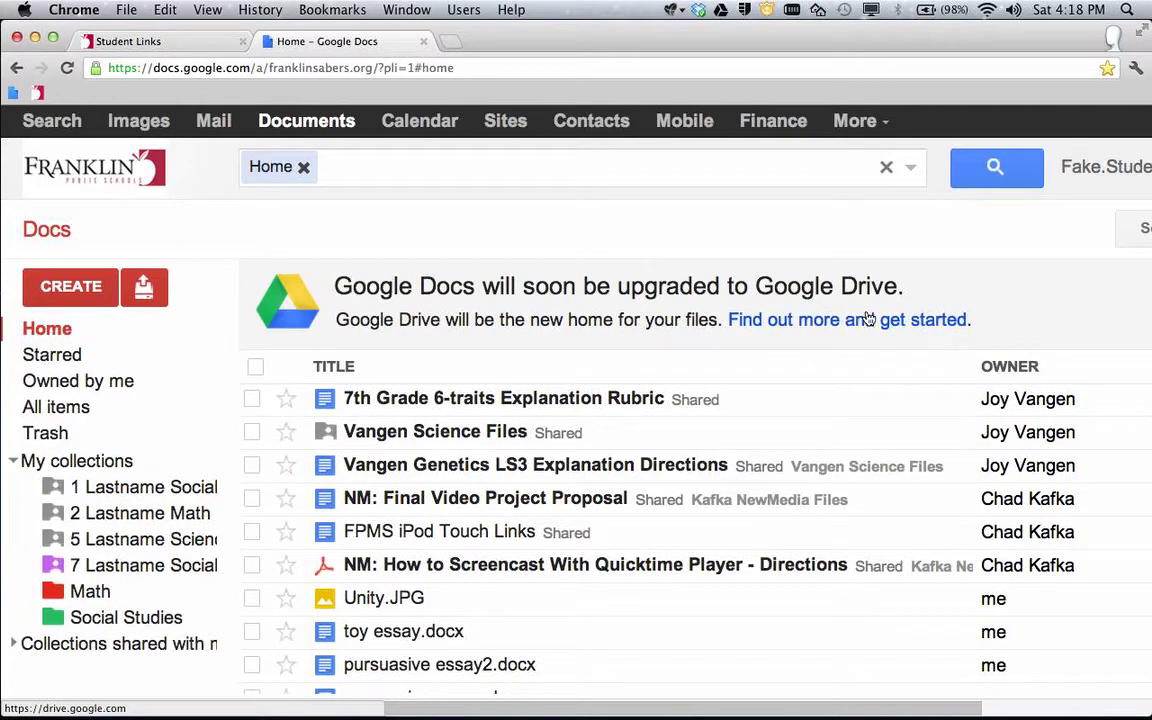
- Try drive.google.com in a new tab, then close it and return to Docs
{"action": "key", "text": "super+t"}
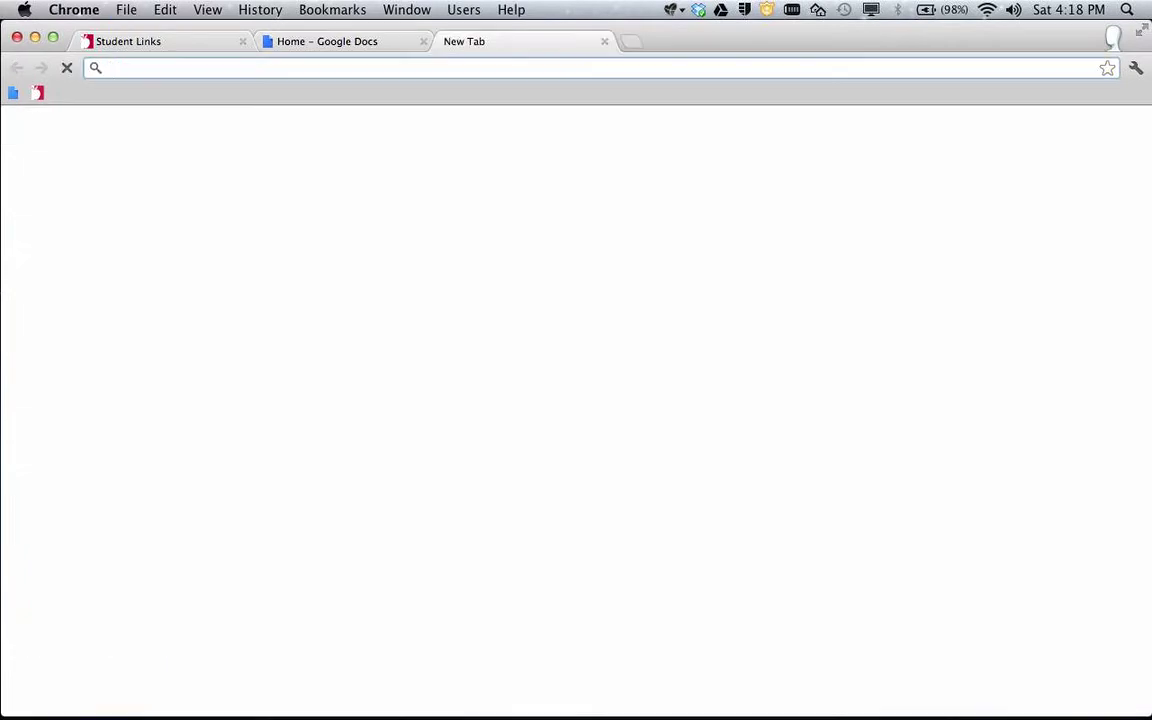
{"action": "type", "text": "drive.google.c"}
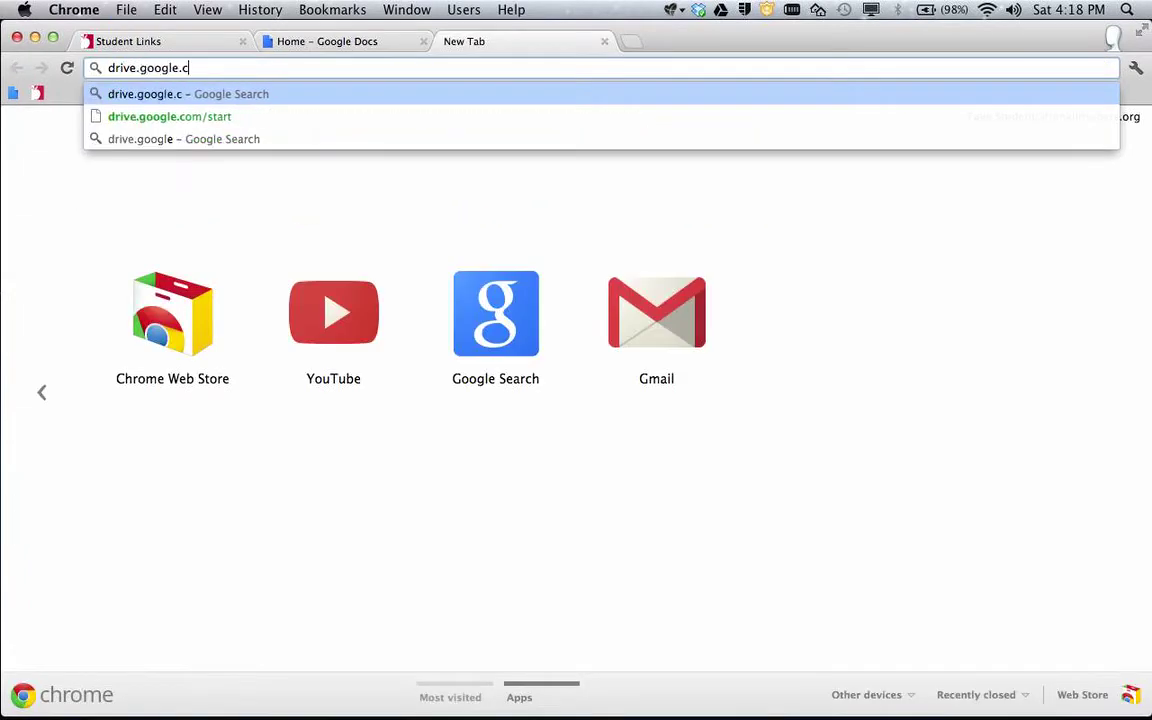
{"action": "type", "text": "om"}
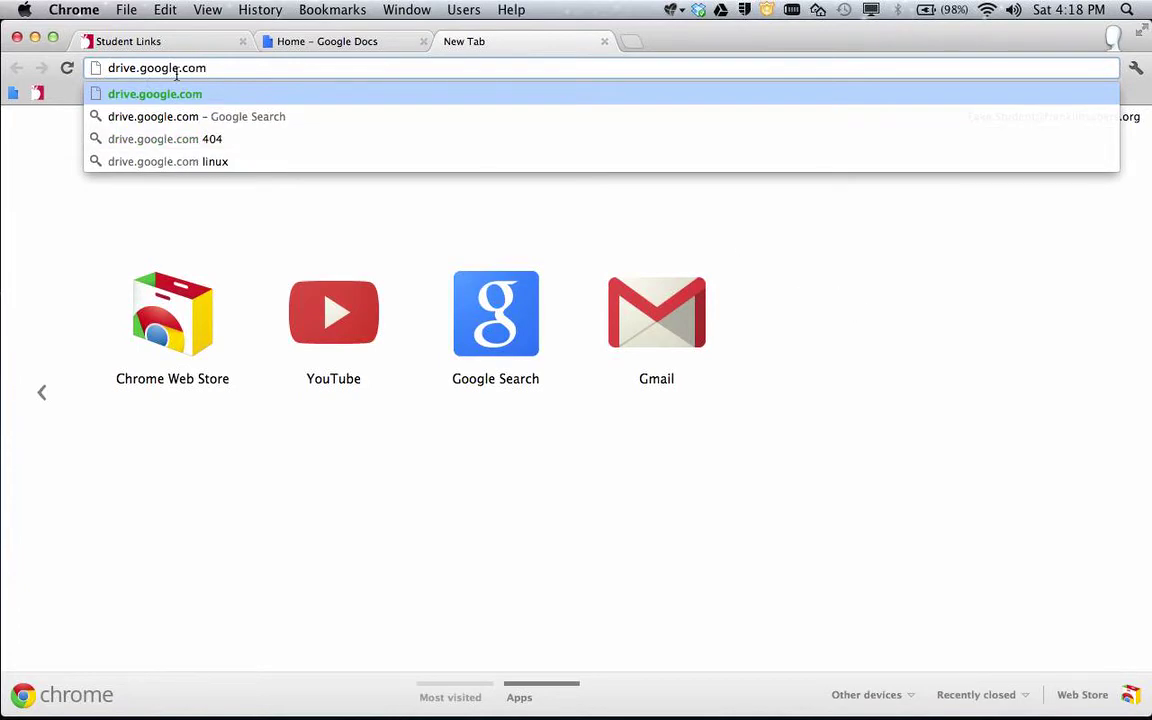
{"action": "left_click", "coordinate": [602, 42]}
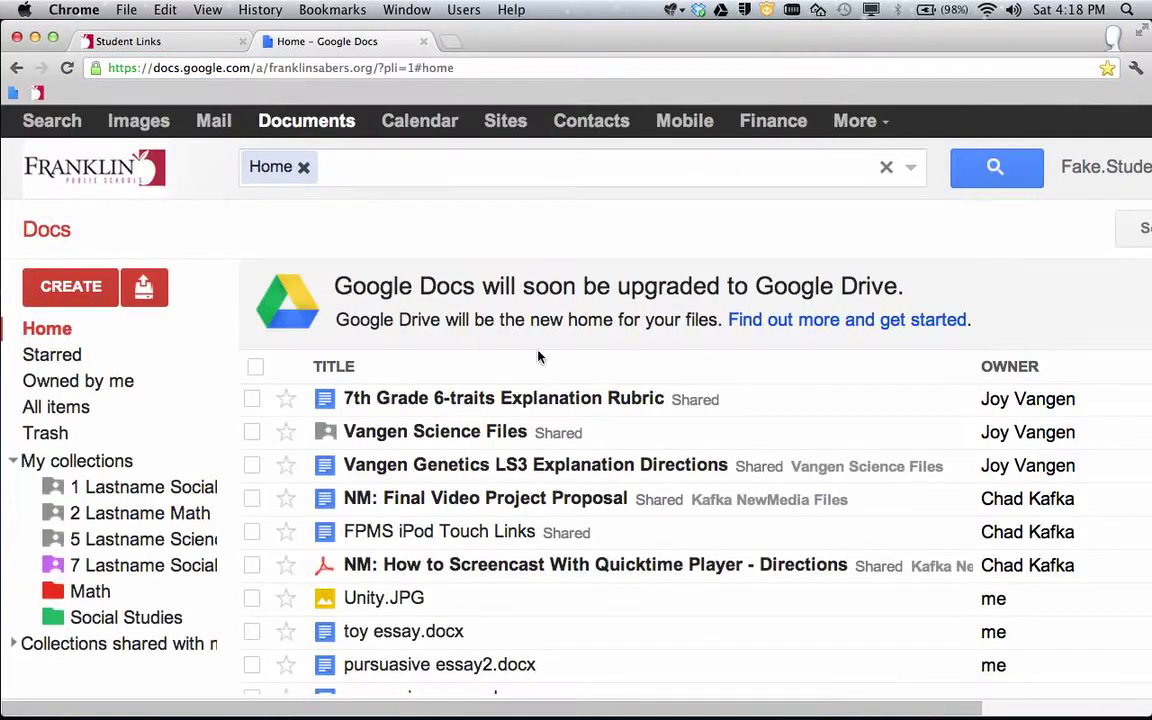
- On the Google Drive upgrade page, choose 'Get started with 5 GB free'
{"action": "left_click", "coordinate": [812, 324]}
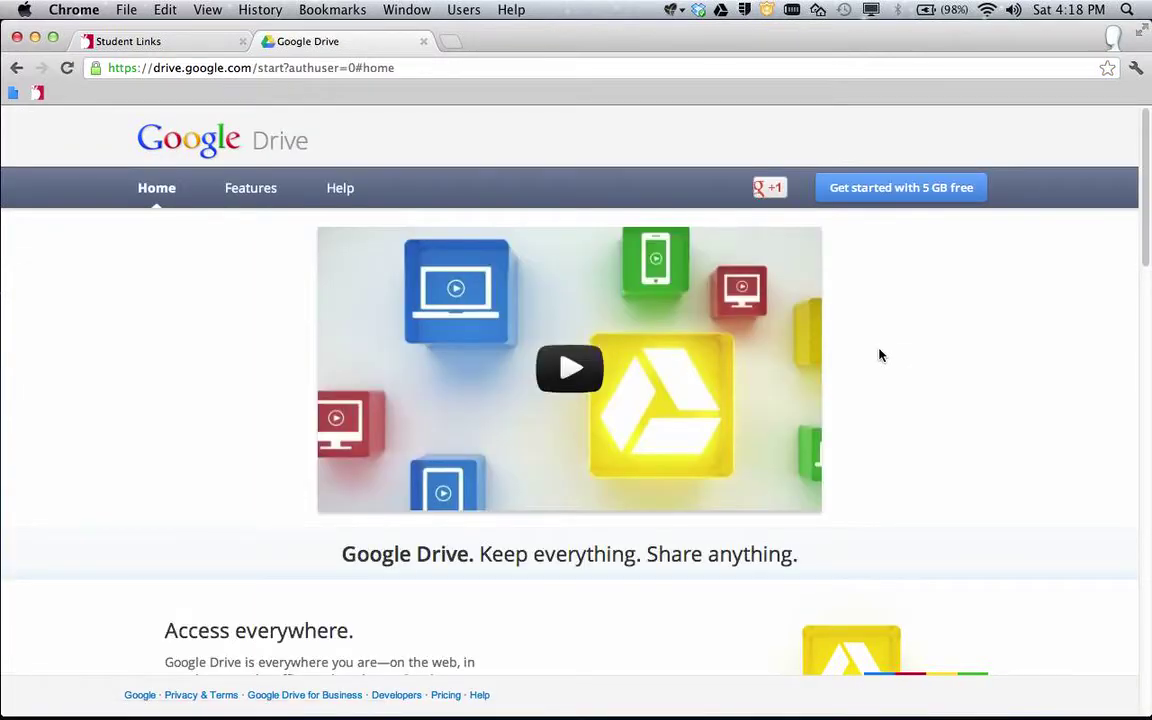
{"action": "scroll", "coordinate": [880, 355], "scroll_direction": "down", "scroll_amount": 10}
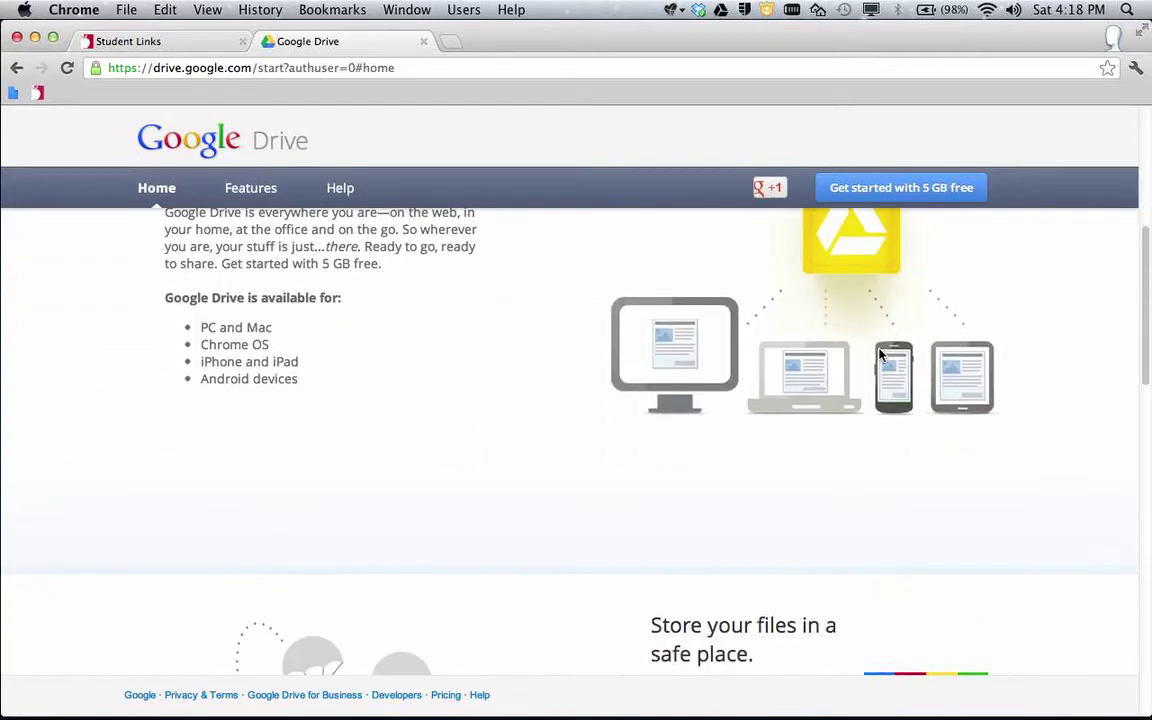
{"action": "scroll", "coordinate": [880, 355], "scroll_direction": "down", "scroll_amount": 12}
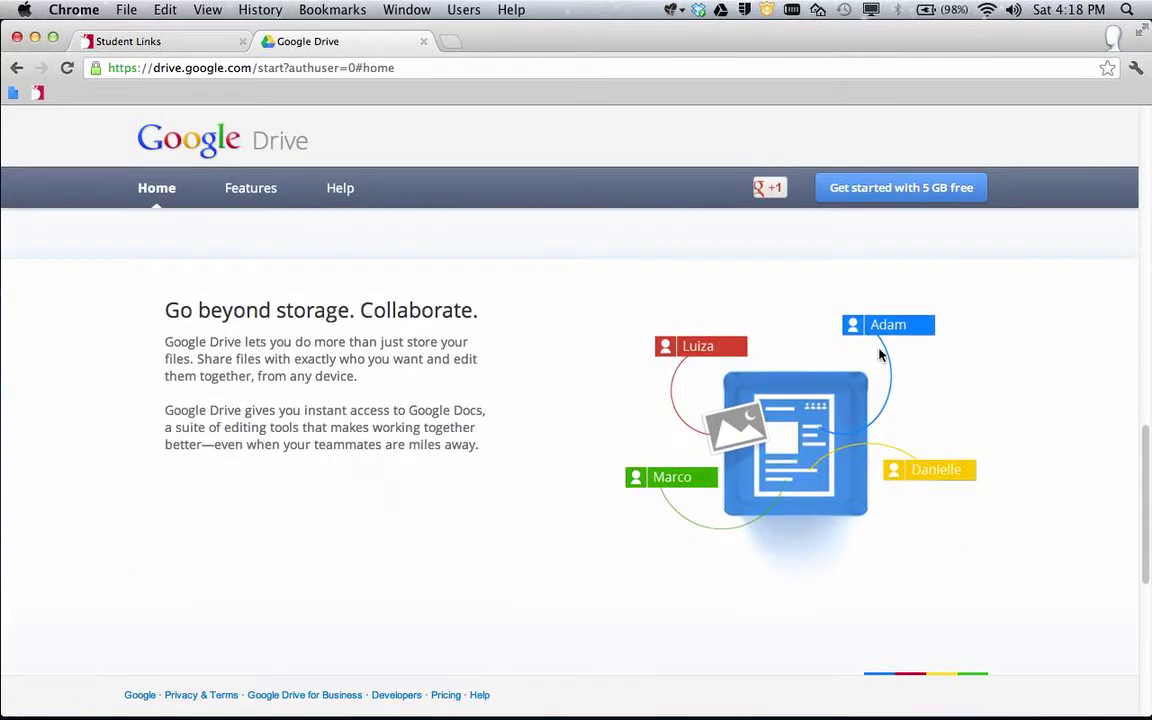
{"action": "scroll", "coordinate": [881, 358], "scroll_direction": "down", "scroll_amount": 4}
{"action": "scroll", "coordinate": [878, 365], "scroll_direction": "up", "scroll_amount": 20}
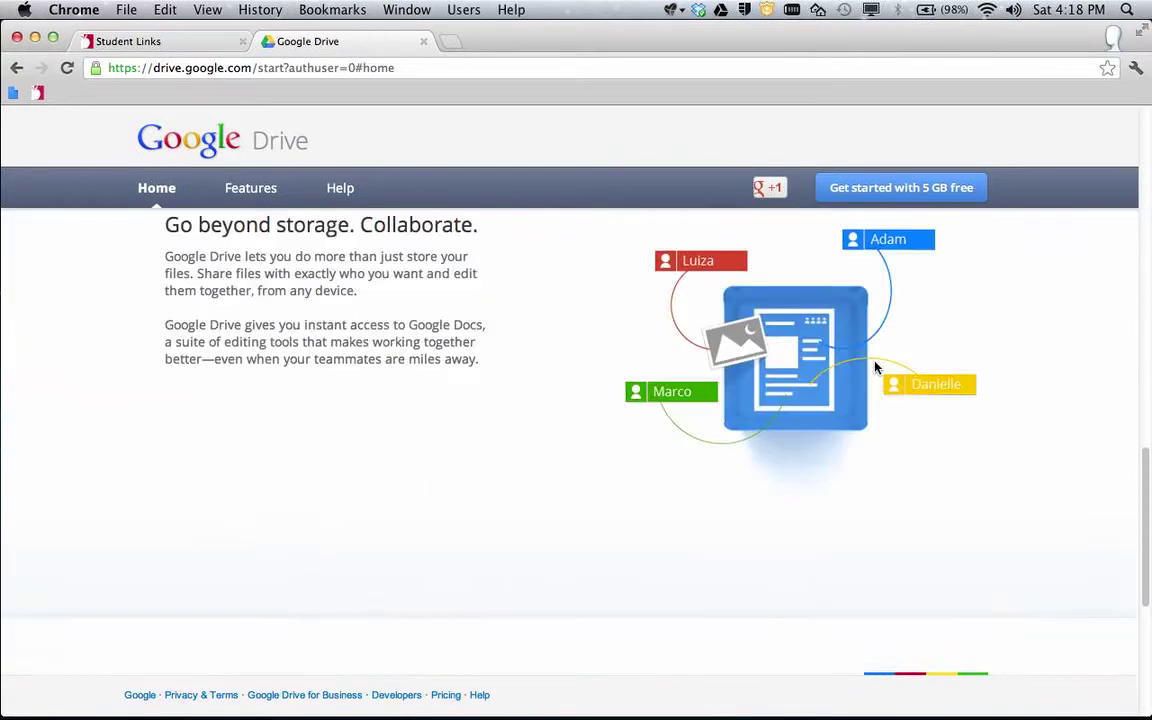
{"action": "scroll", "coordinate": [874, 374], "scroll_direction": "up", "scroll_amount": 3}
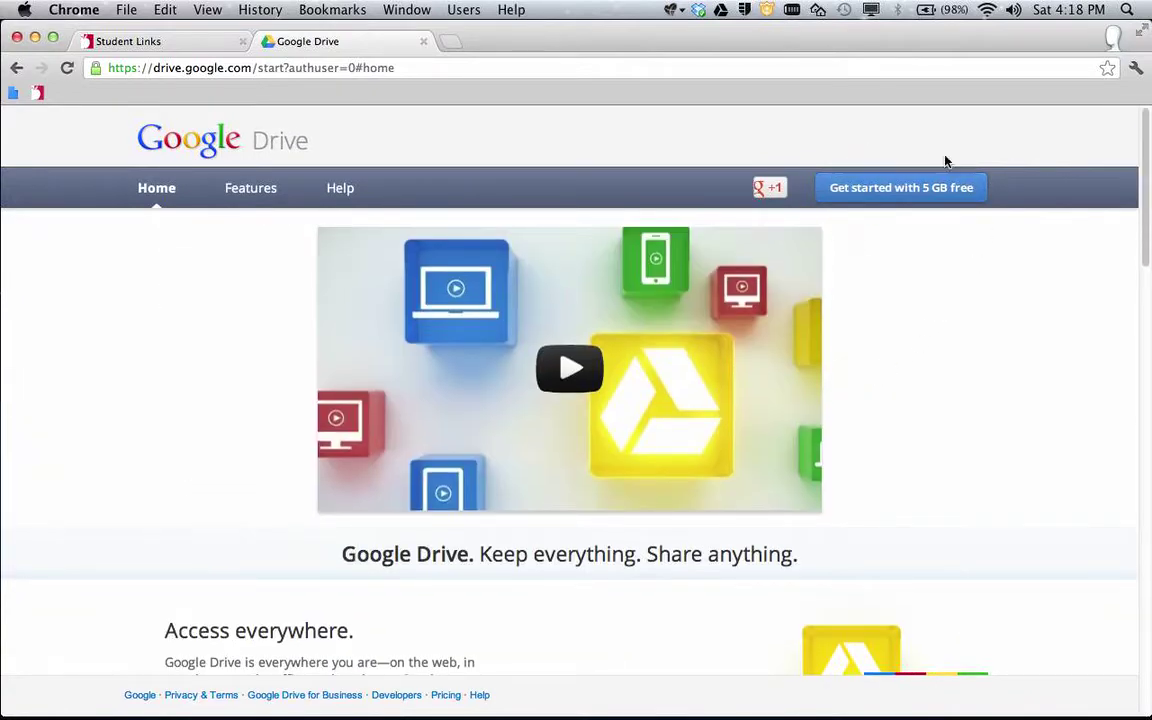
{"action": "left_click", "coordinate": [892, 195]}
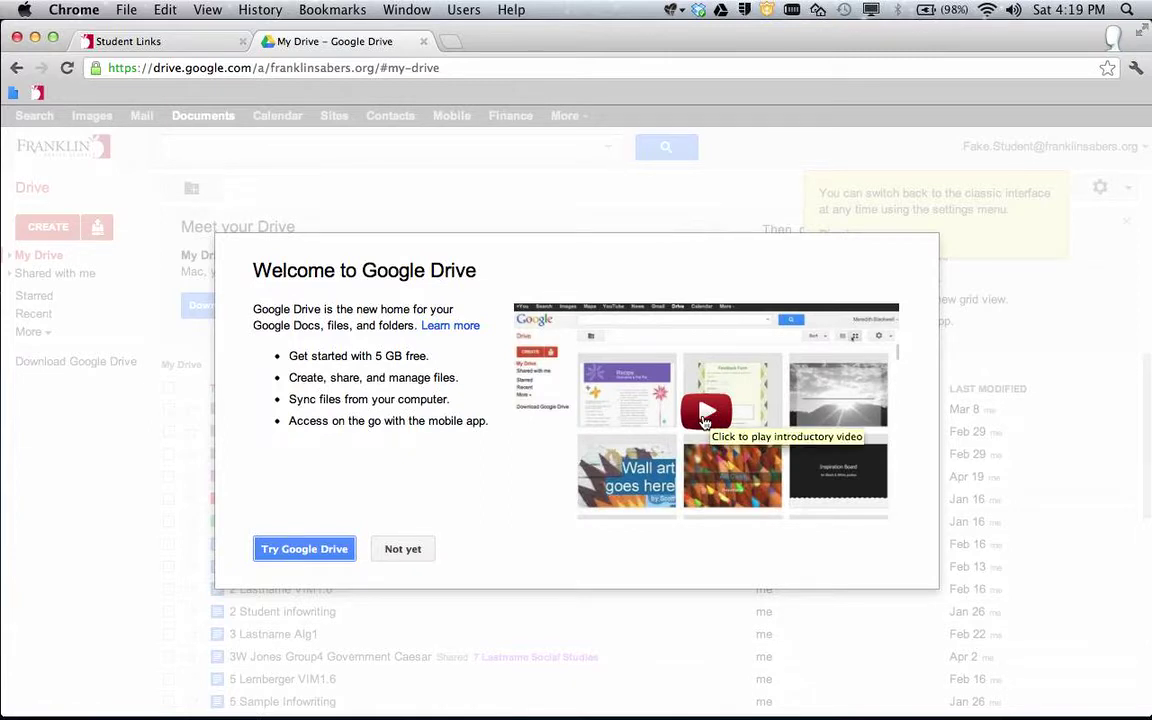
- Choose Try Google Drive, then dismiss the classic-interface tip and Meet your Drive banner
{"action": "left_click", "coordinate": [297, 552]}
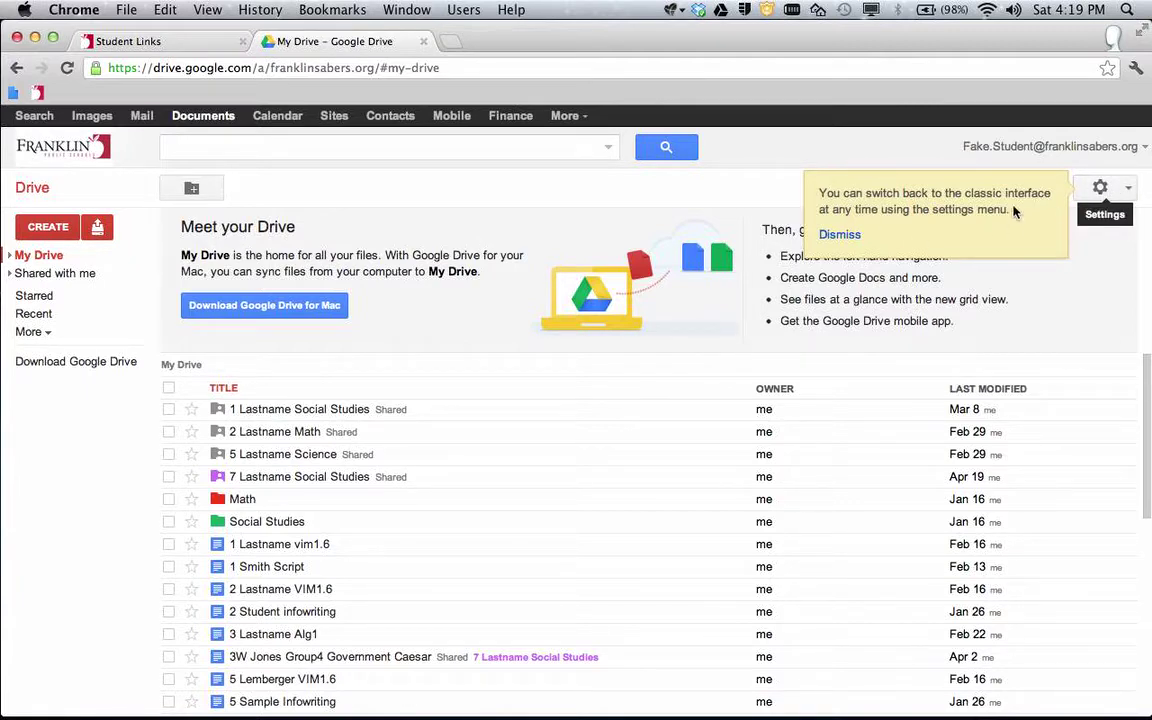
{"action": "left_click", "coordinate": [838, 234]}
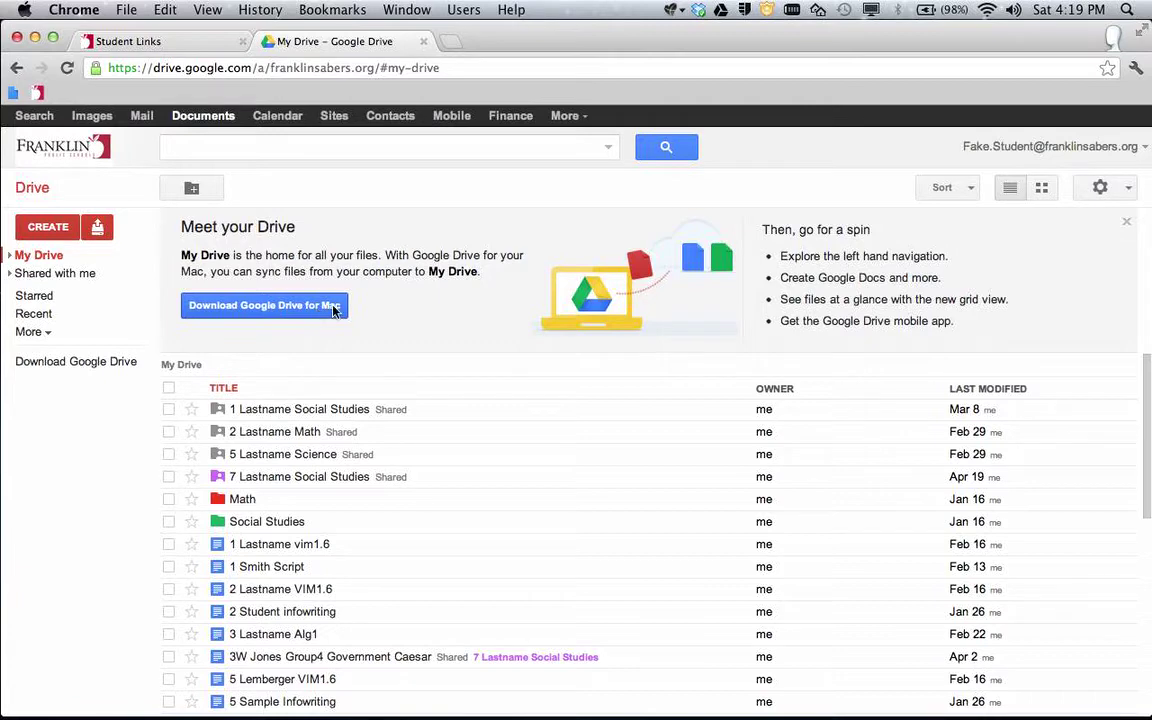
{"action": "left_click", "coordinate": [1126, 226]}
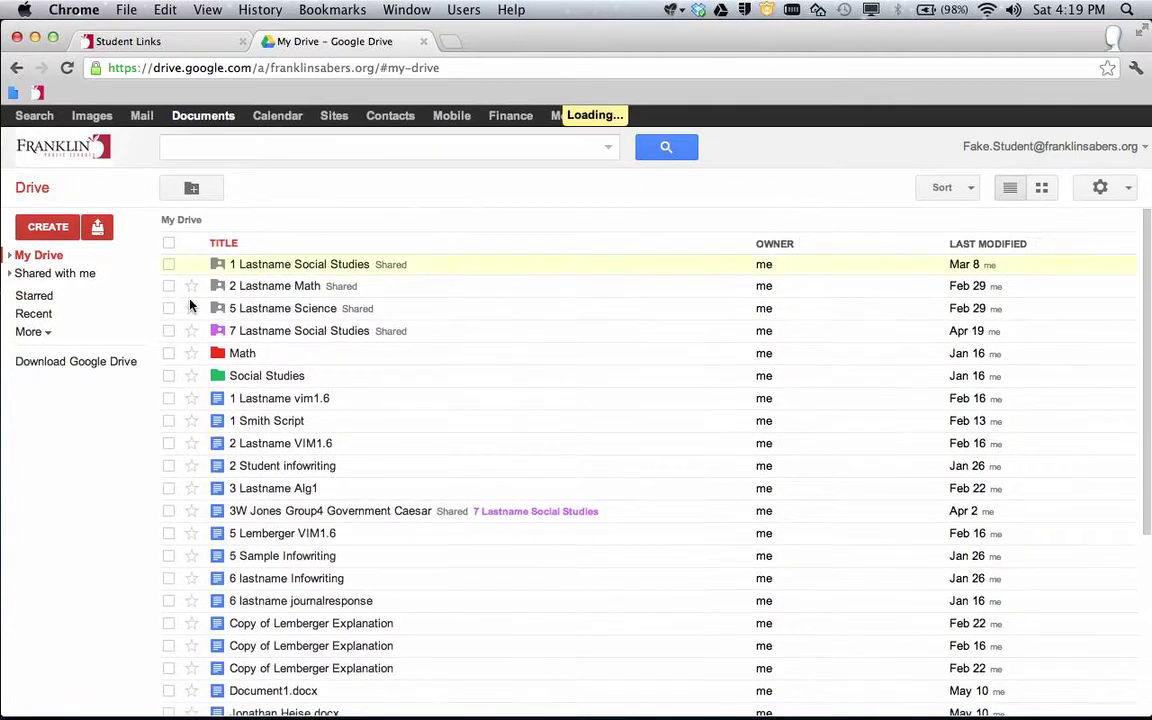
- Expand the My Drive folder tree, zoom back out, and switch to Shared with me
{"action": "key", "text": "super+equal"}
{"action": "key", "text": "super+equal"}
{"action": "key", "text": "super+equal"}
{"action": "key", "text": "super+equal"}
{"action": "key", "text": "super+equal"}
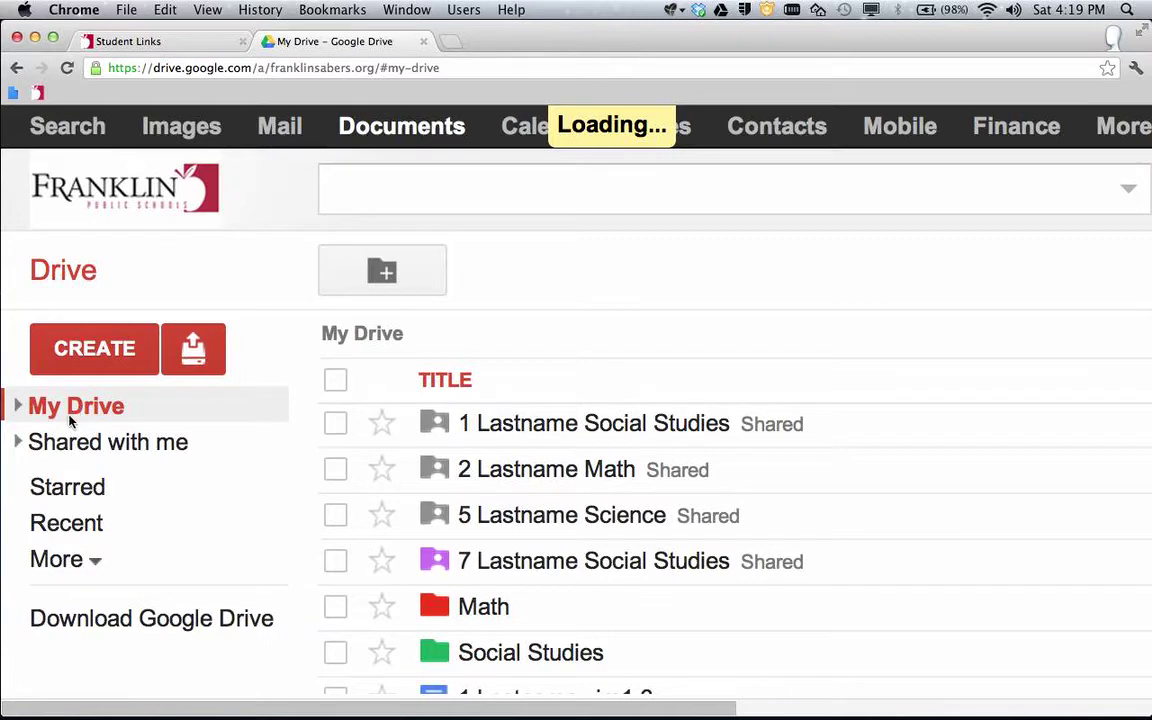
{"action": "left_click", "coordinate": [18, 405]}
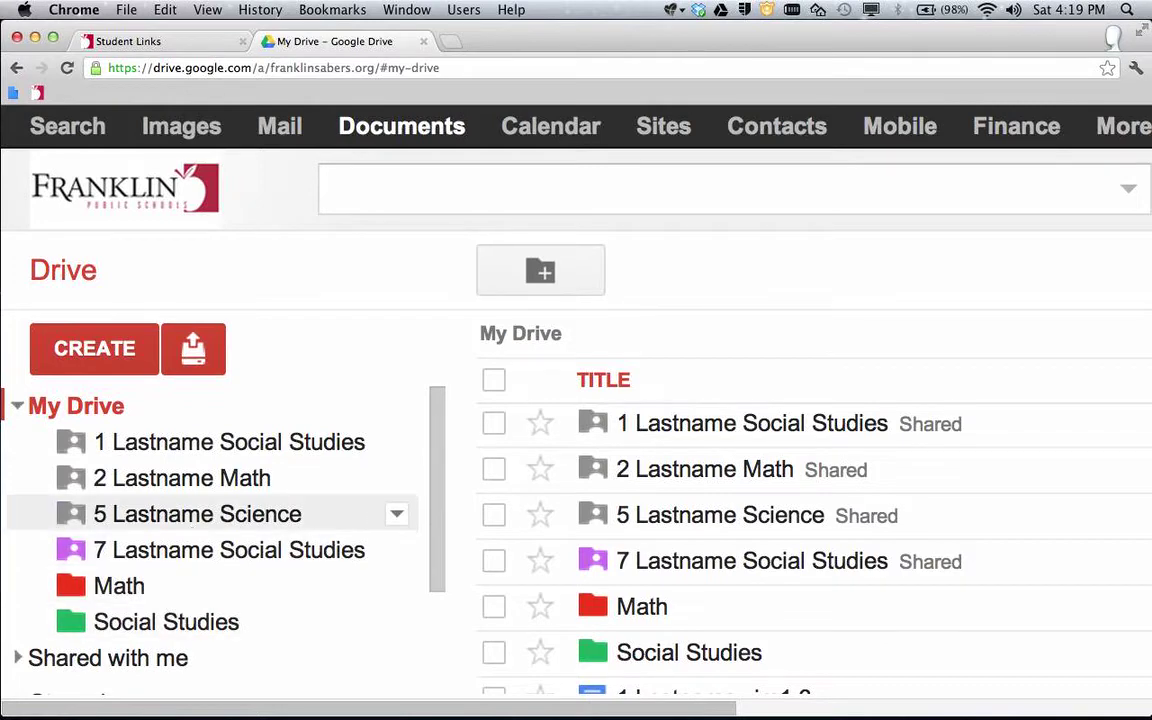
{"action": "left_click", "coordinate": [116, 349]}
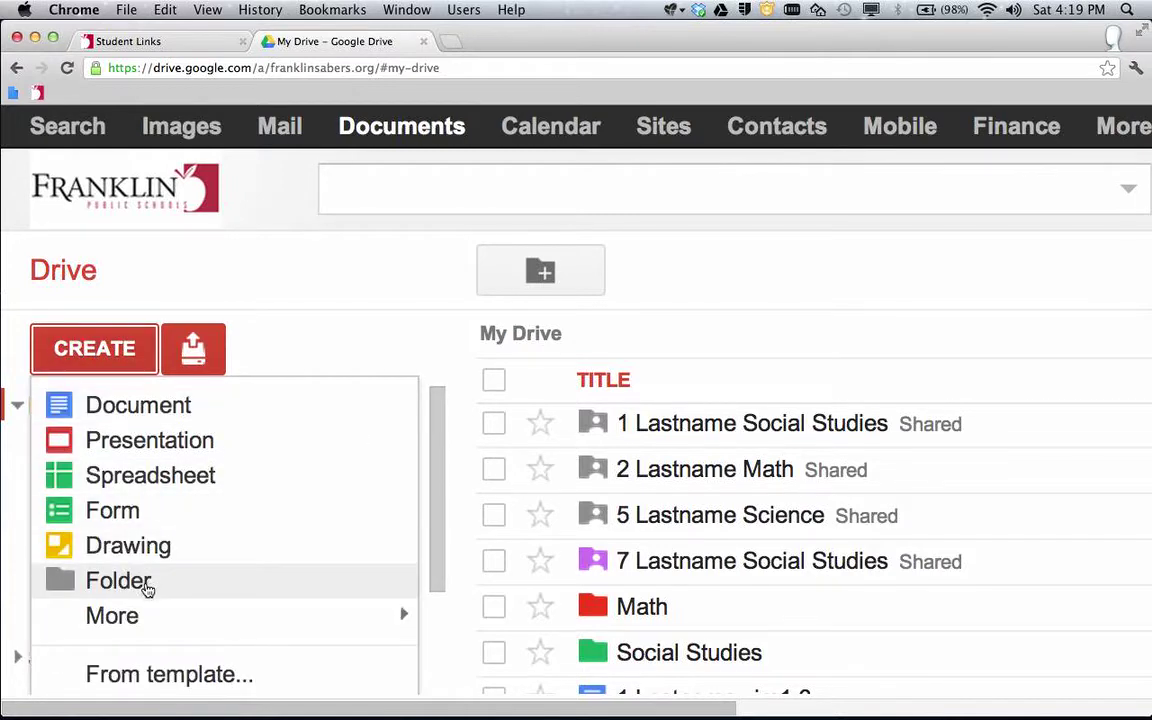
{"action": "left_click", "coordinate": [362, 290]}
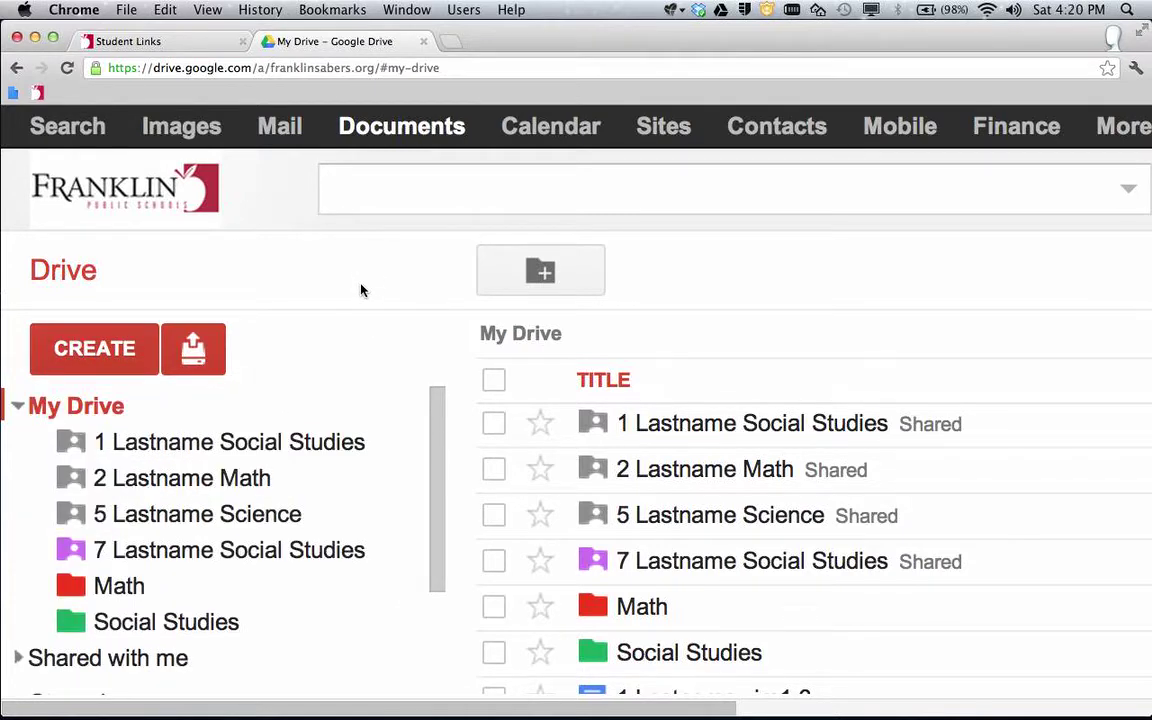
{"action": "key", "text": "super+minus"}
{"action": "key", "text": "super+minus"}
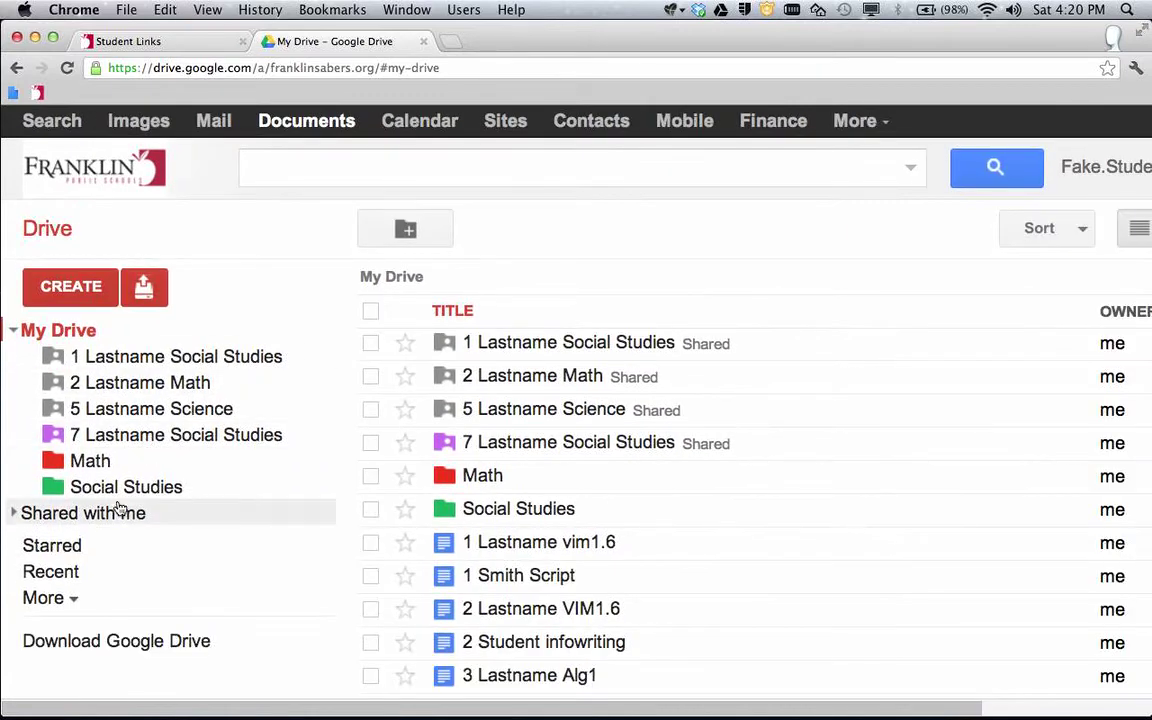
{"action": "left_click", "coordinate": [44, 518]}
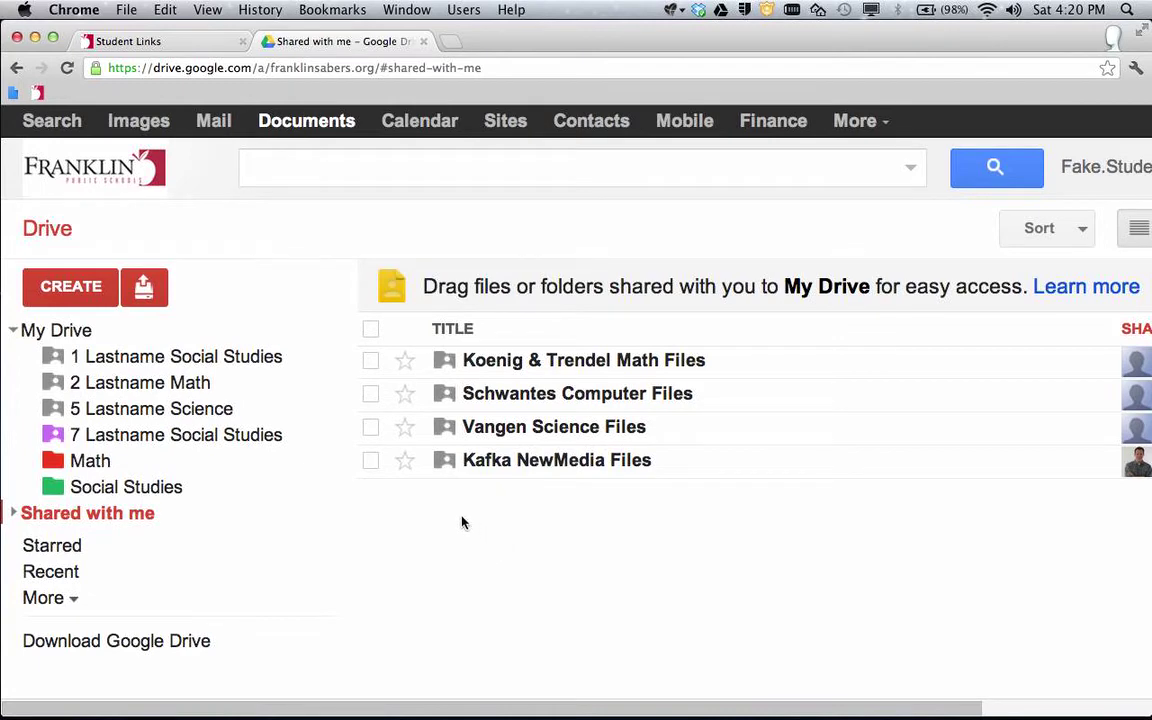
- Add the Koenig & Trendel Math, Schwantes Computer and Vangen Science folders to My Drive
{"action": "left_click", "coordinate": [371, 361]}
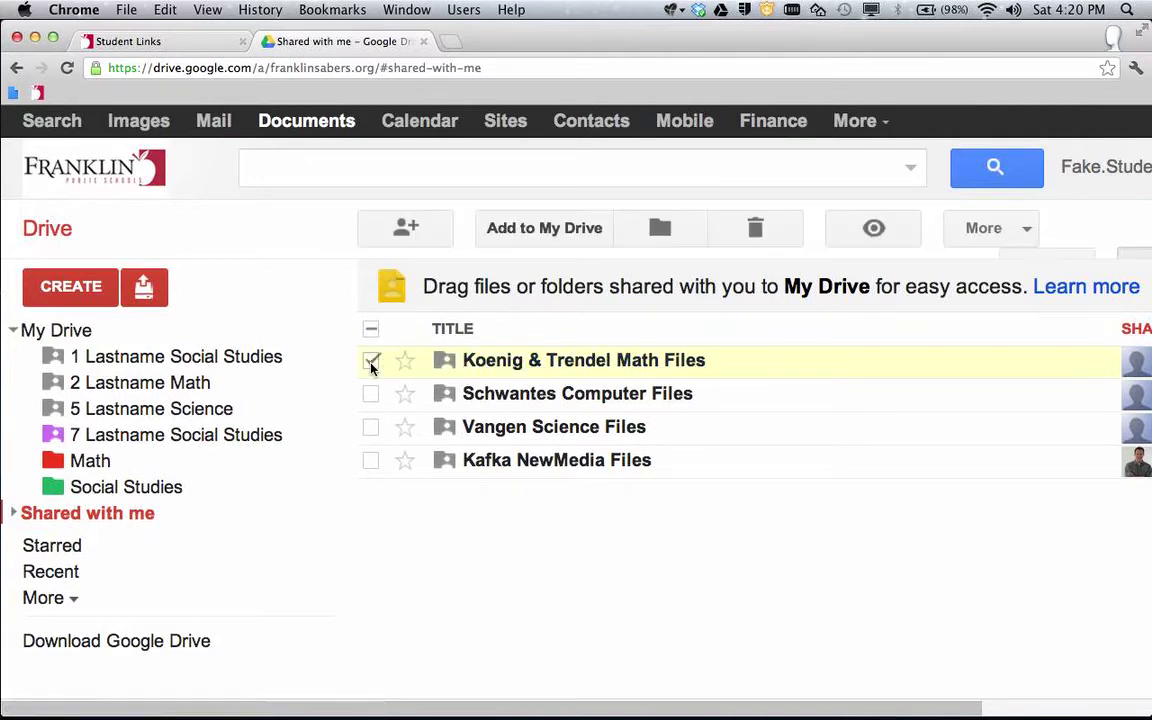
{"action": "left_click", "coordinate": [372, 394]}
{"action": "left_click", "coordinate": [371, 427]}
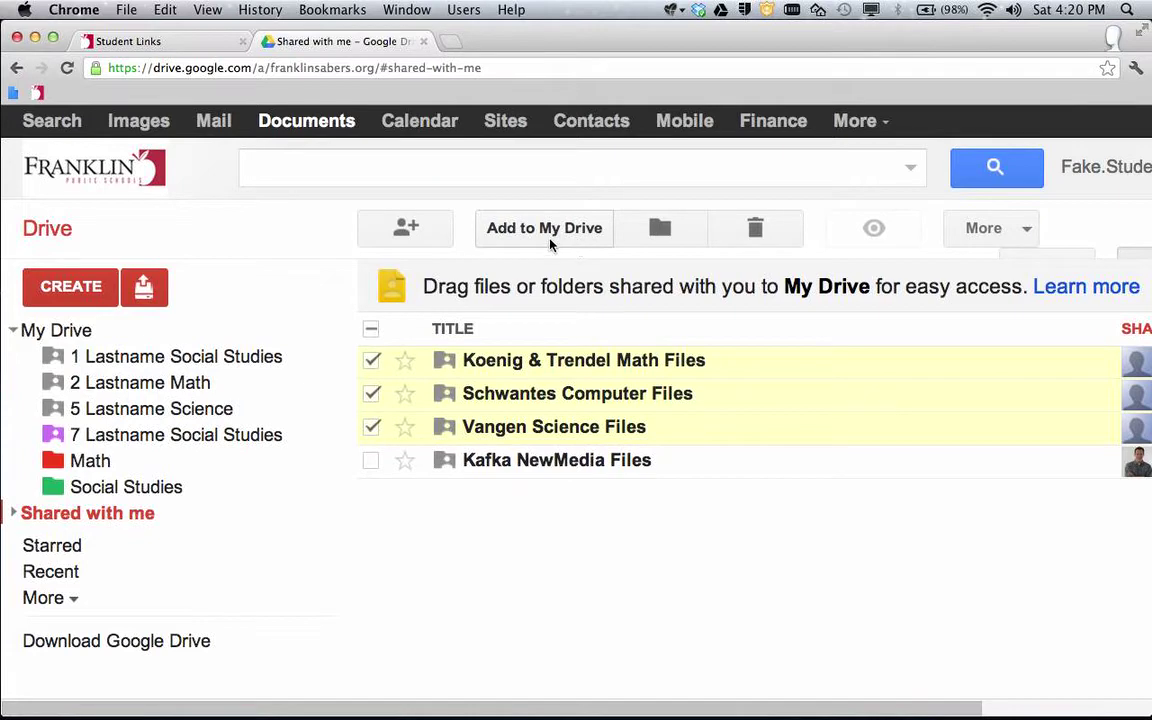
{"action": "left_click", "coordinate": [553, 236]}
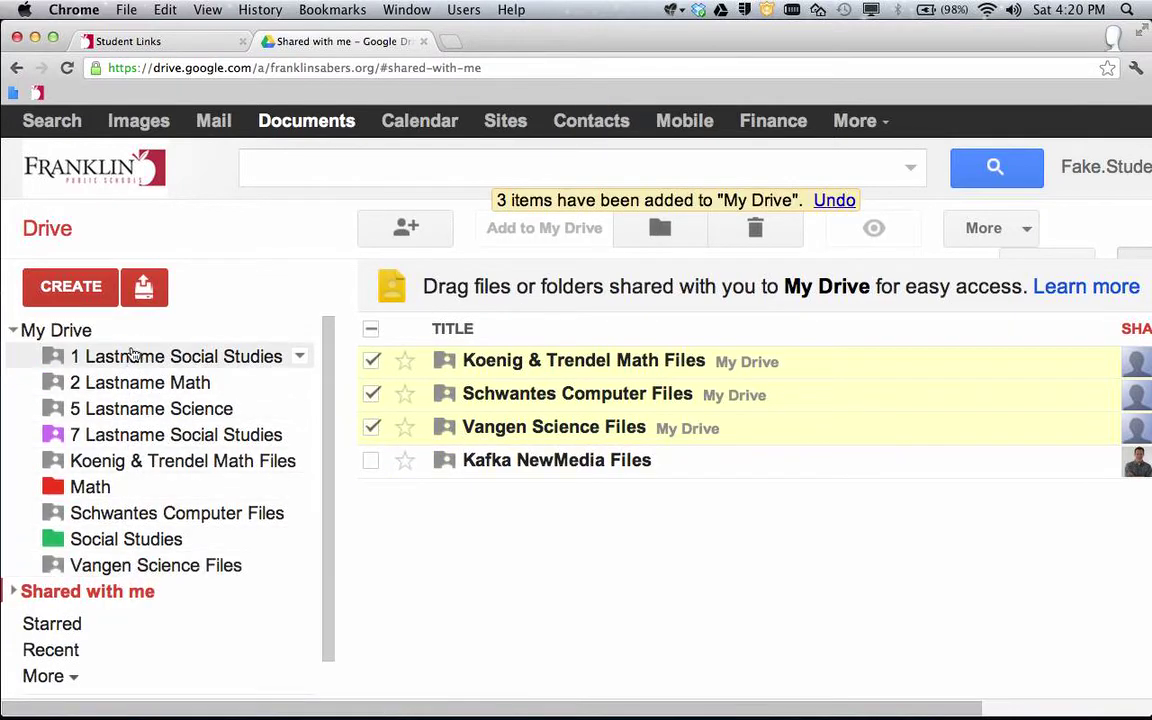
- Toggle the shared-folders help note, then uncheck the Schwantes Computer and Koenig & Trendel Math folders
{"action": "left_click", "coordinate": [13, 593]}
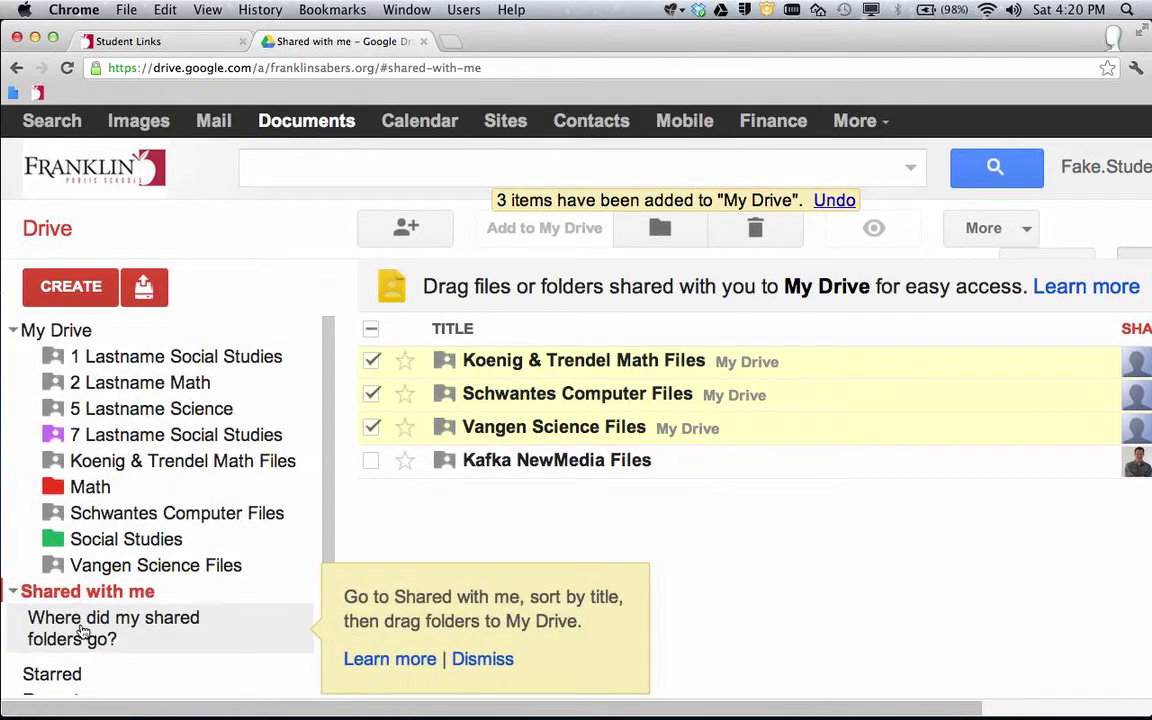
{"action": "left_click", "coordinate": [14, 593]}
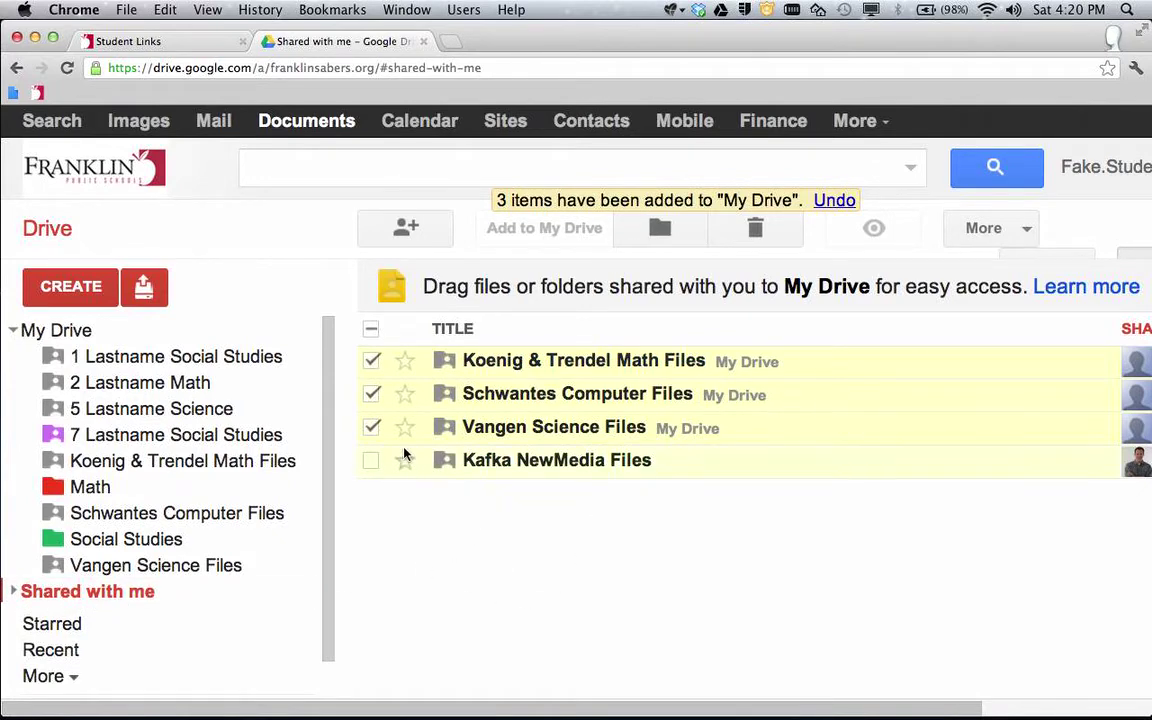
{"action": "left_click", "coordinate": [370, 395]}
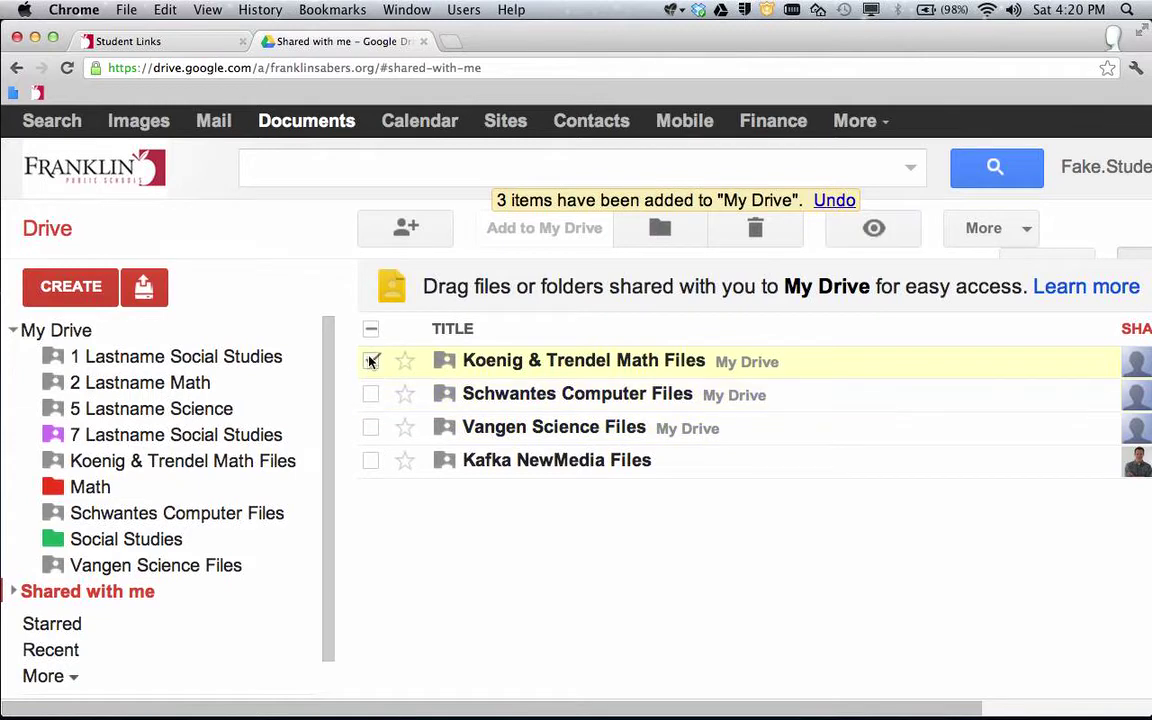
{"action": "left_click", "coordinate": [371, 361]}
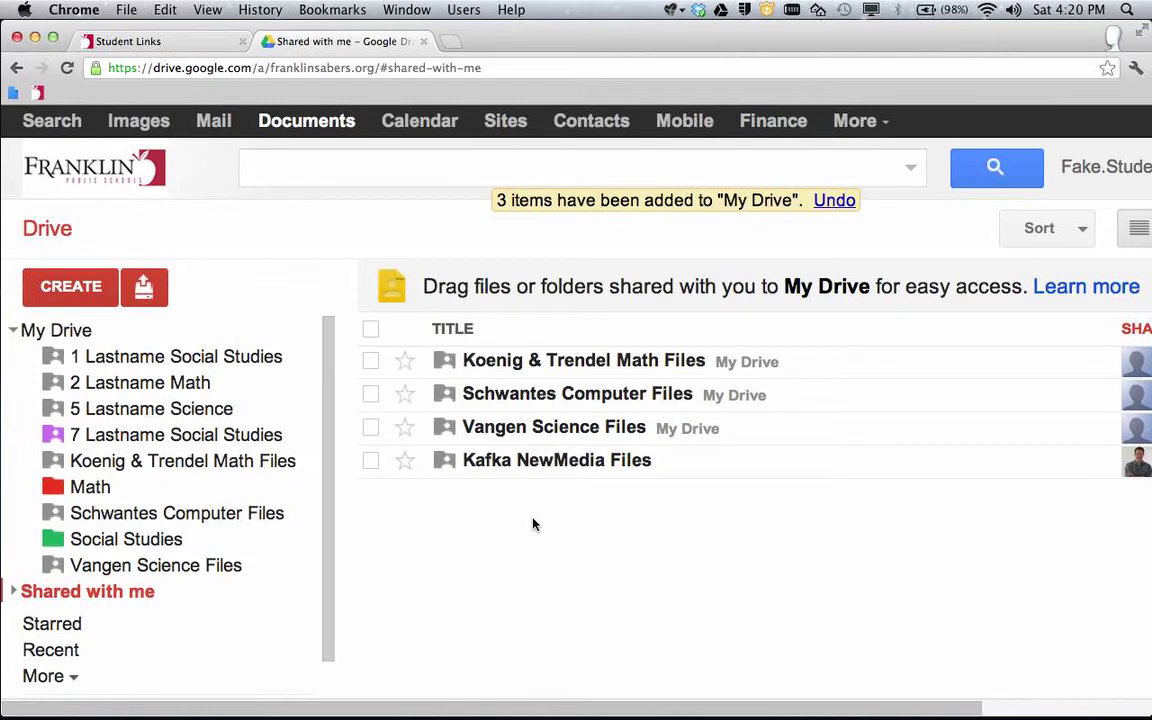
- Zoom out, collapse My Drive, and open the Activity view from More
{"action": "key", "text": "super+minus"}
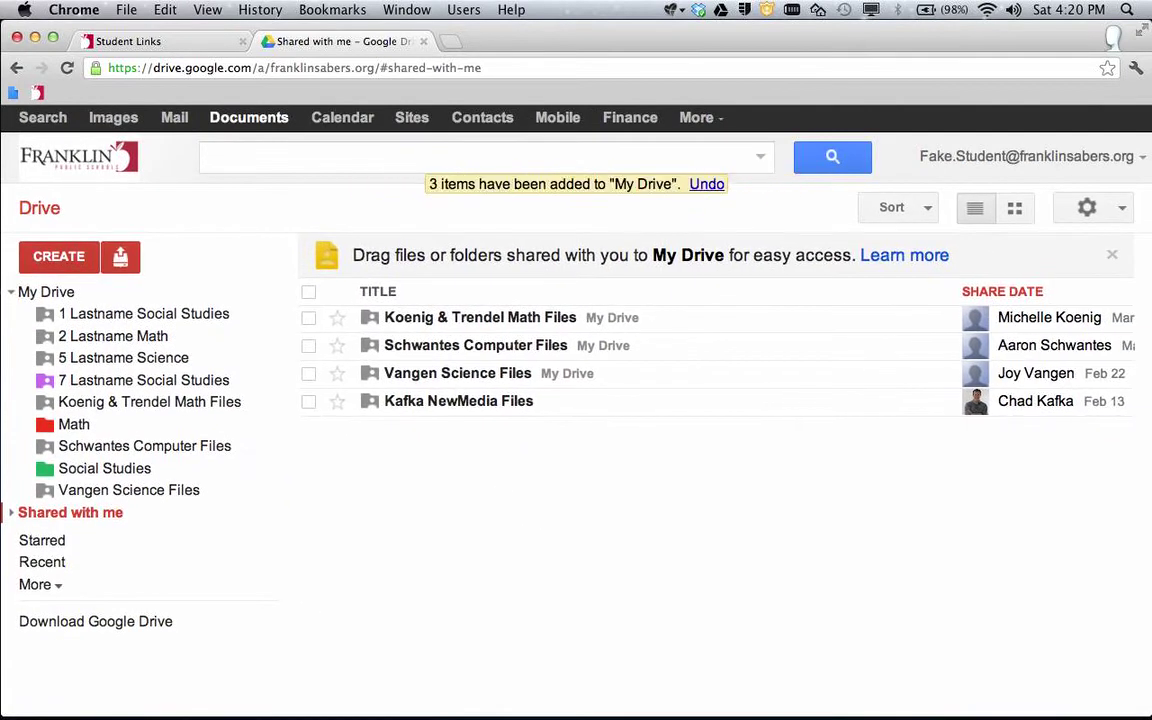
{"action": "left_click", "coordinate": [12, 292]}
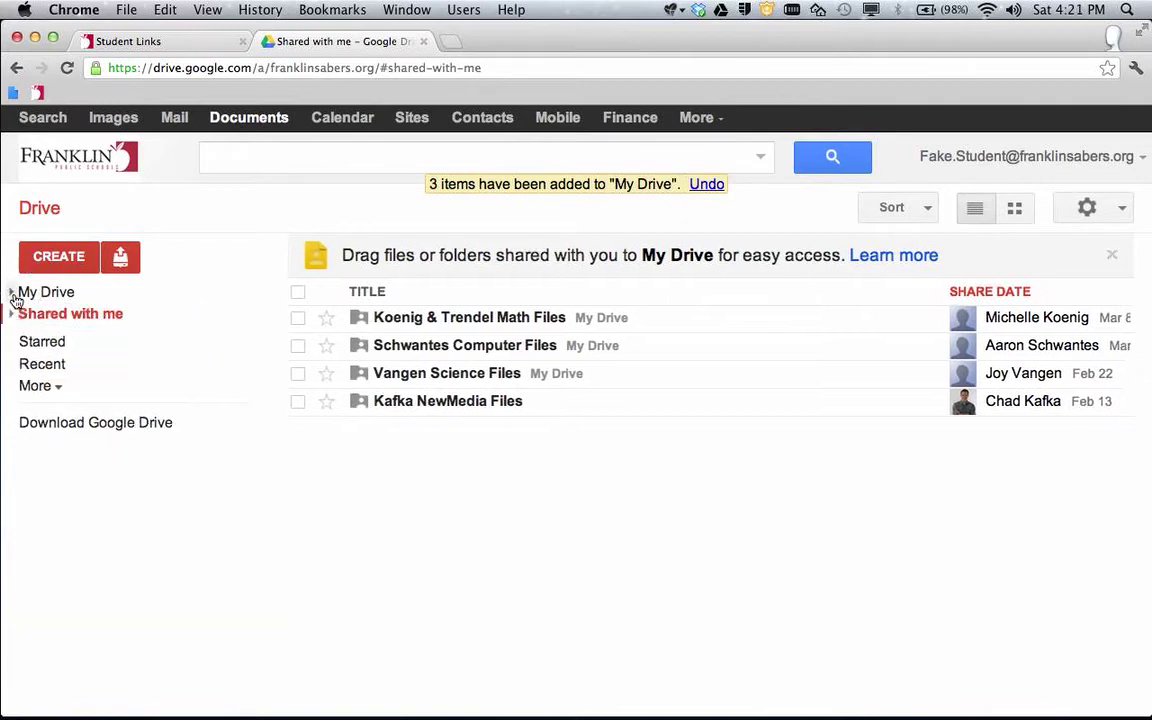
{"action": "left_click", "coordinate": [40, 387]}
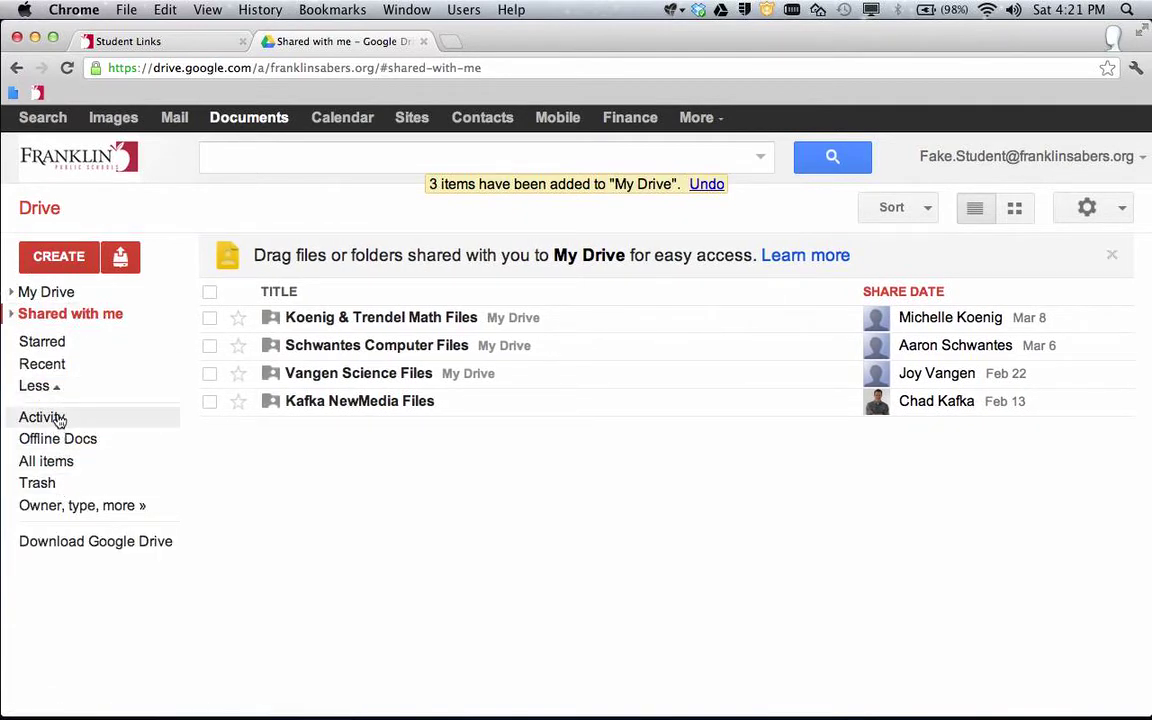
{"action": "left_click", "coordinate": [59, 419]}
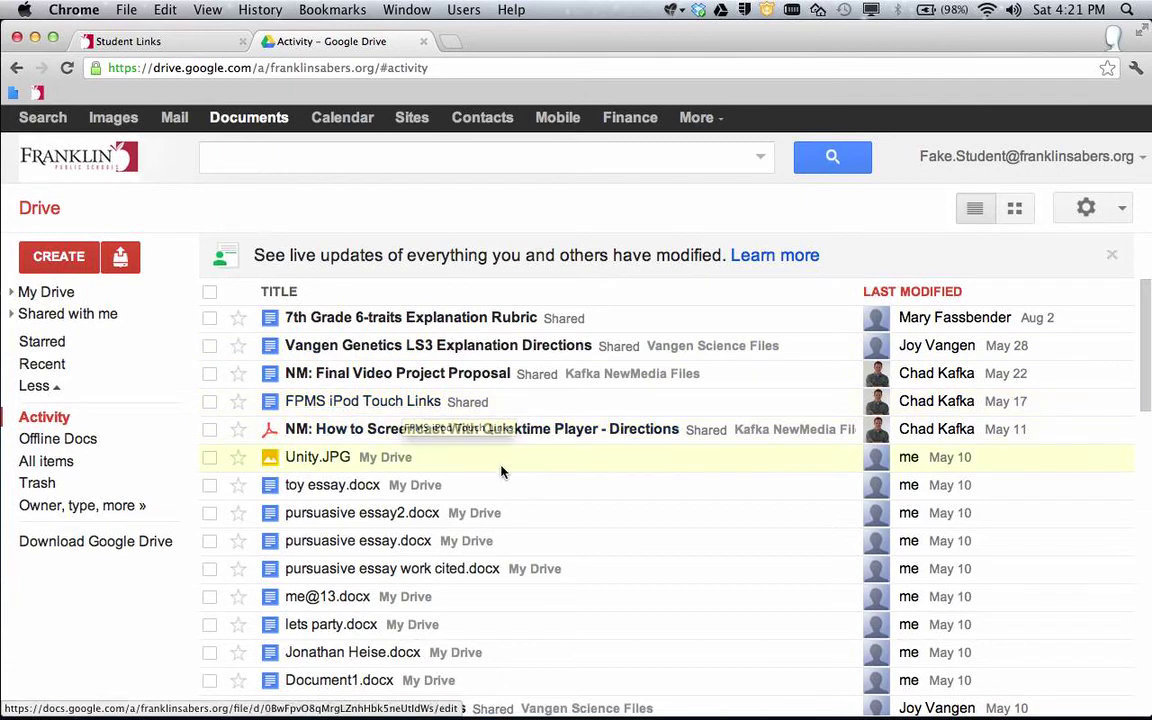
{"action": "left_click", "coordinate": [431, 155]}
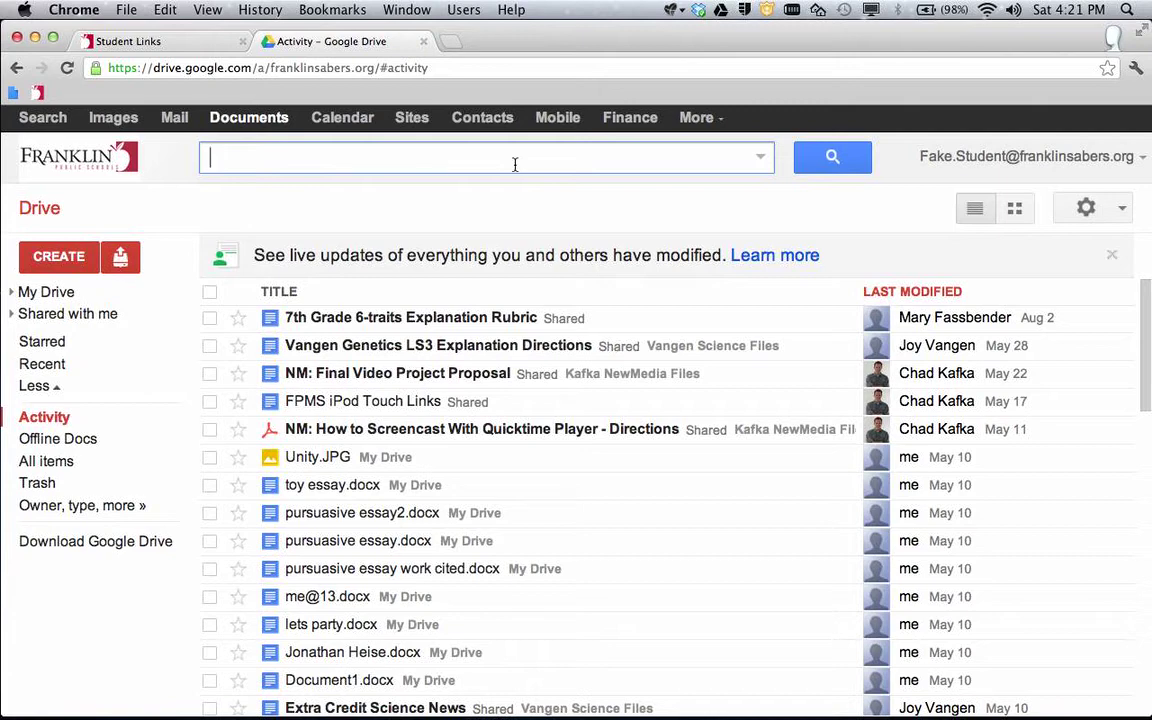
- Search Drive for 'science', briefly checking the search filter options
{"action": "type", "text": "science"}
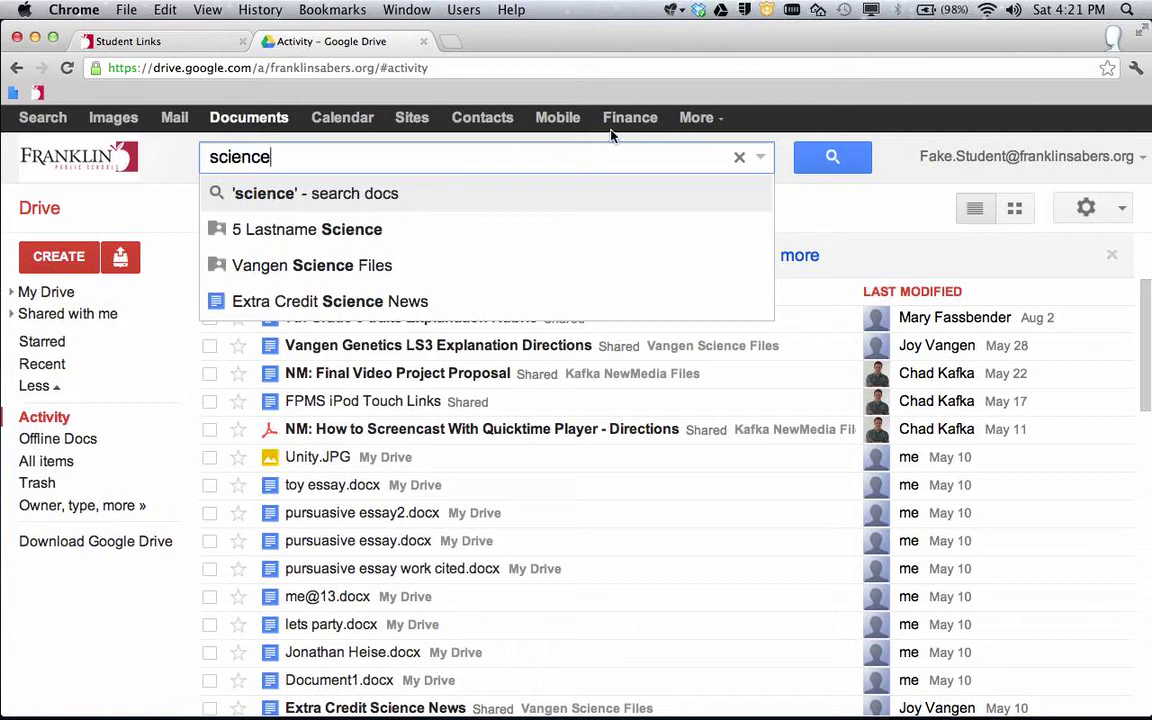
{"action": "key", "text": "Return"}
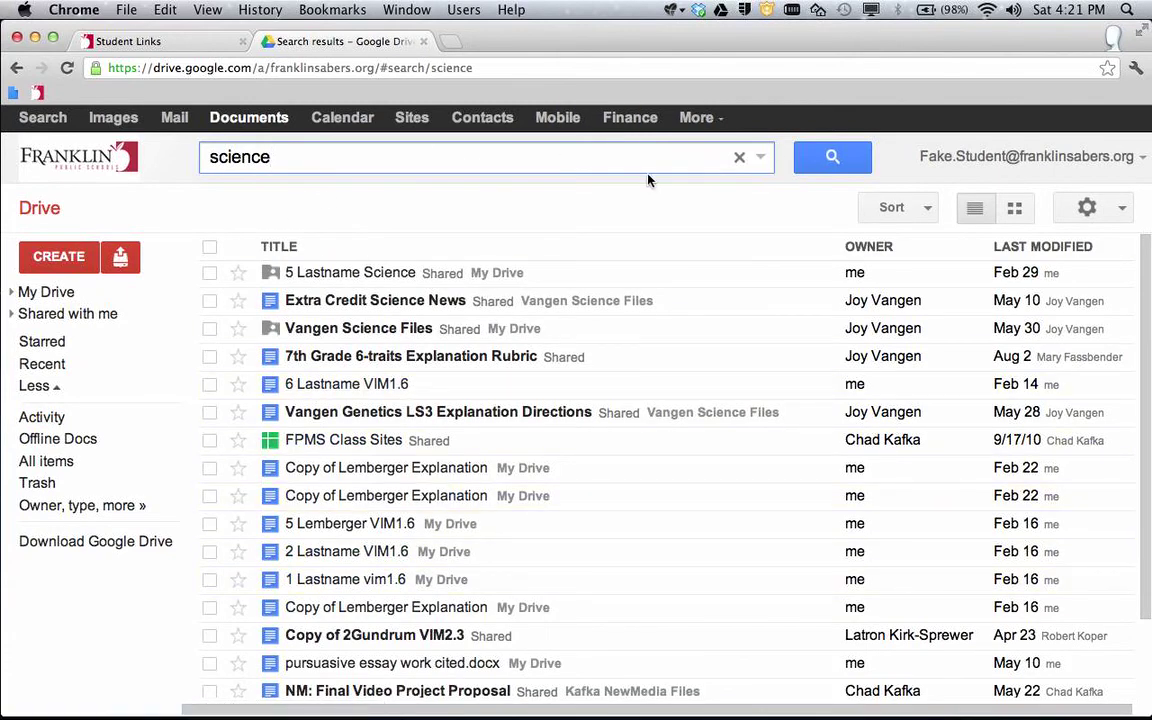
{"action": "left_click", "coordinate": [760, 160]}
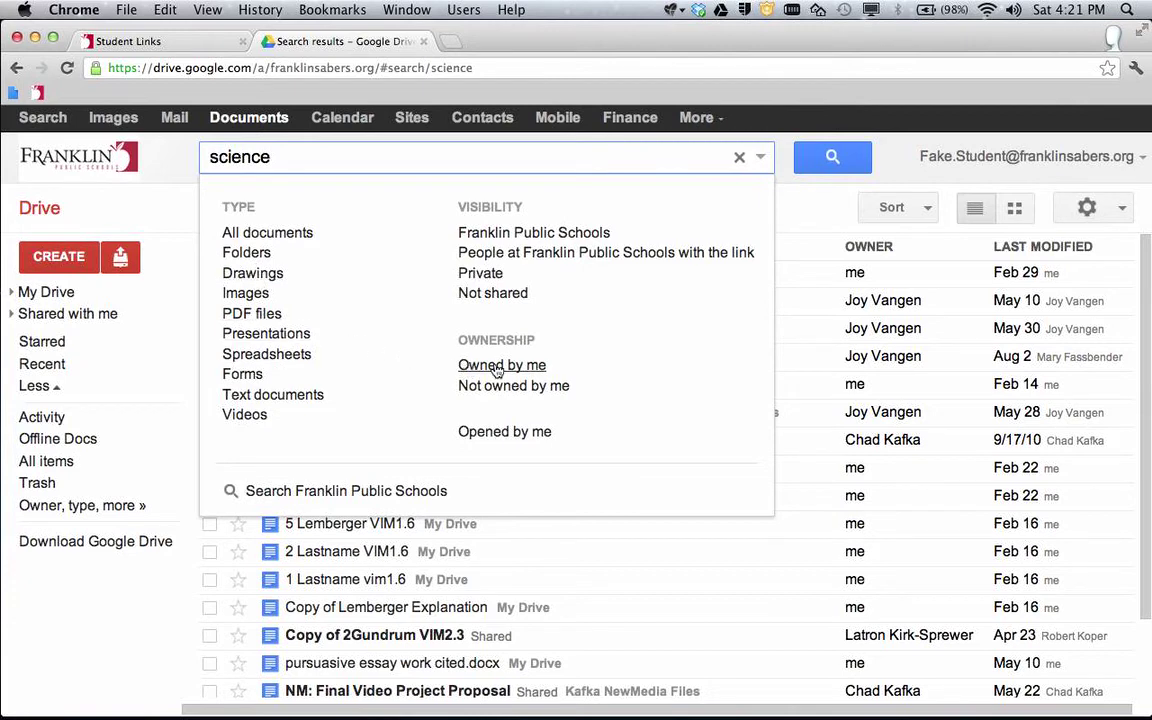
{"action": "left_click", "coordinate": [322, 166]}
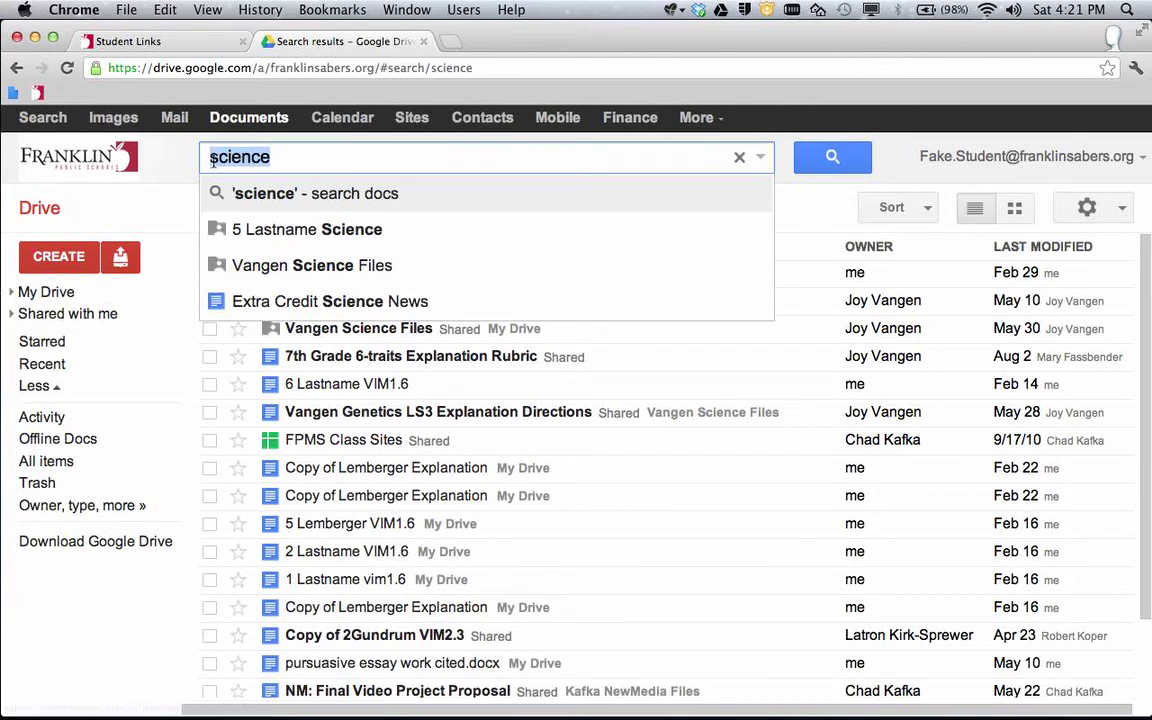
- Search Drive by one teacher's surname, then by the science teacher's surname to list eight files
{"action": "type", "text": "fassbender"}
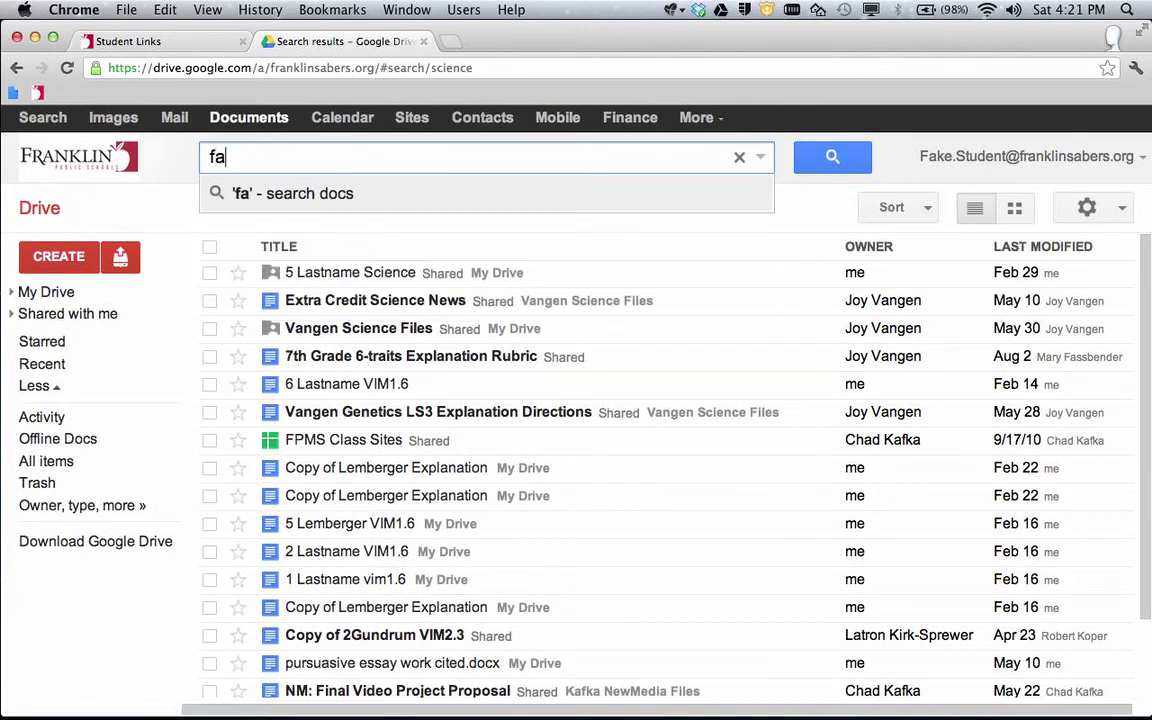
{"action": "key", "text": "Return"}
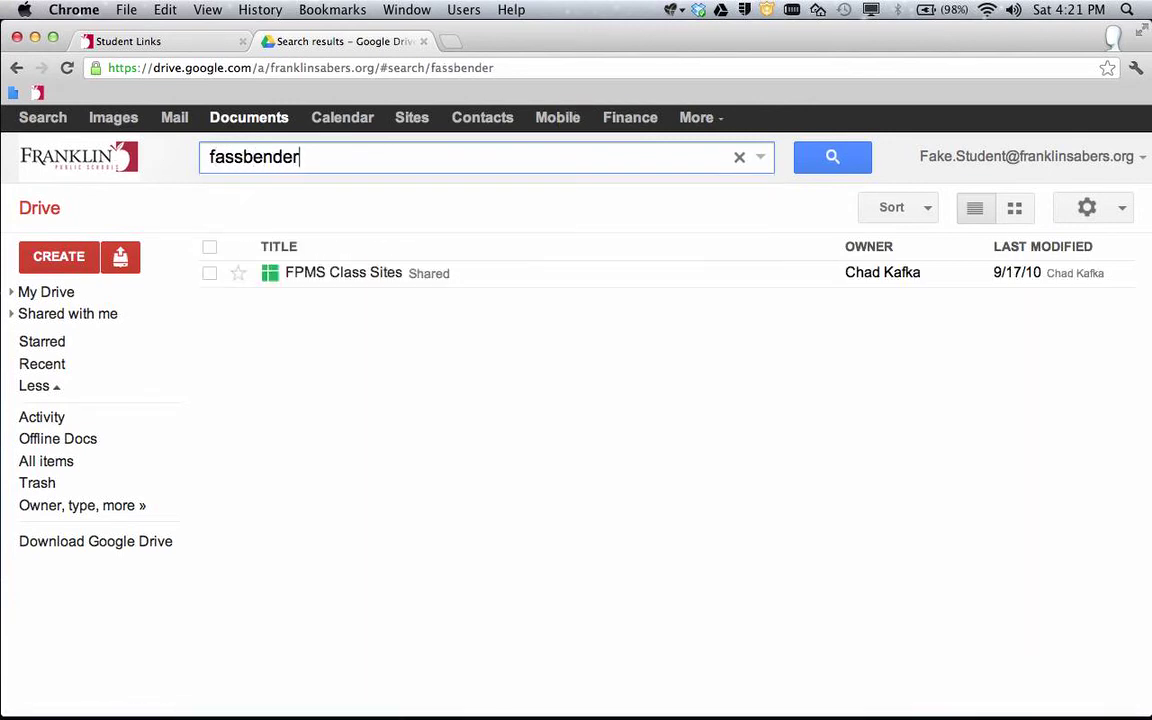
{"action": "left_click", "coordinate": [272, 159]}
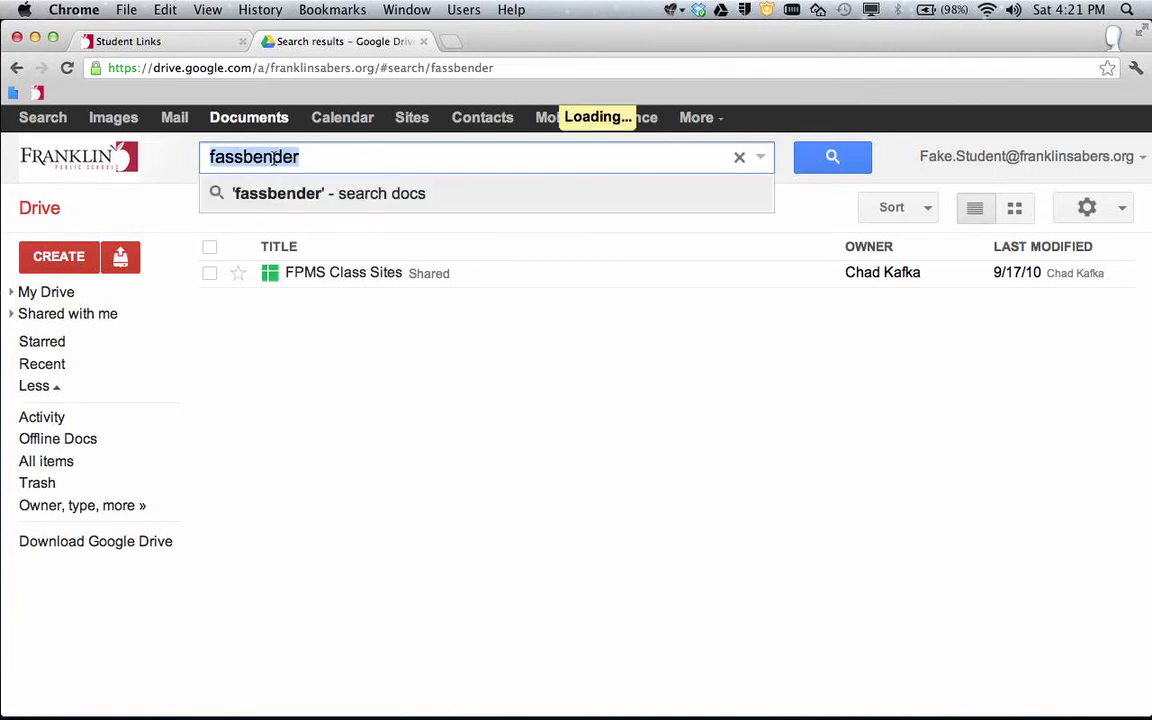
{"action": "type", "text": "vangen"}
{"action": "key", "text": "Return"}
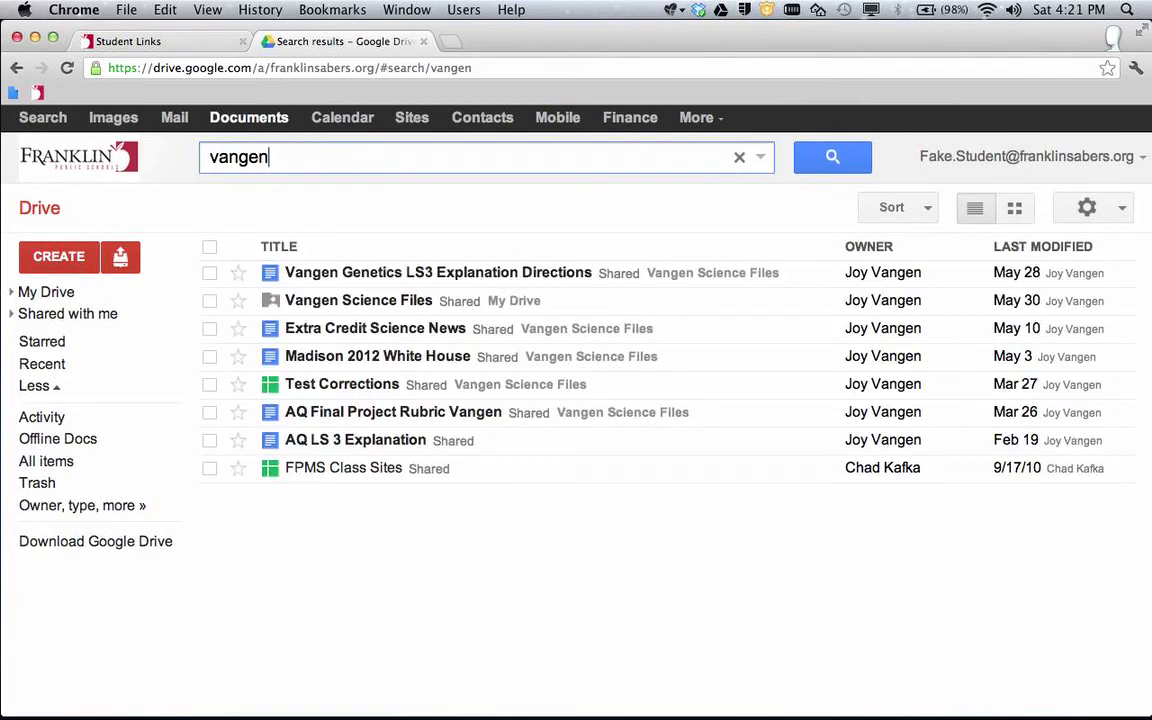
{"action": "mouse_move", "coordinate": [884, 303]}
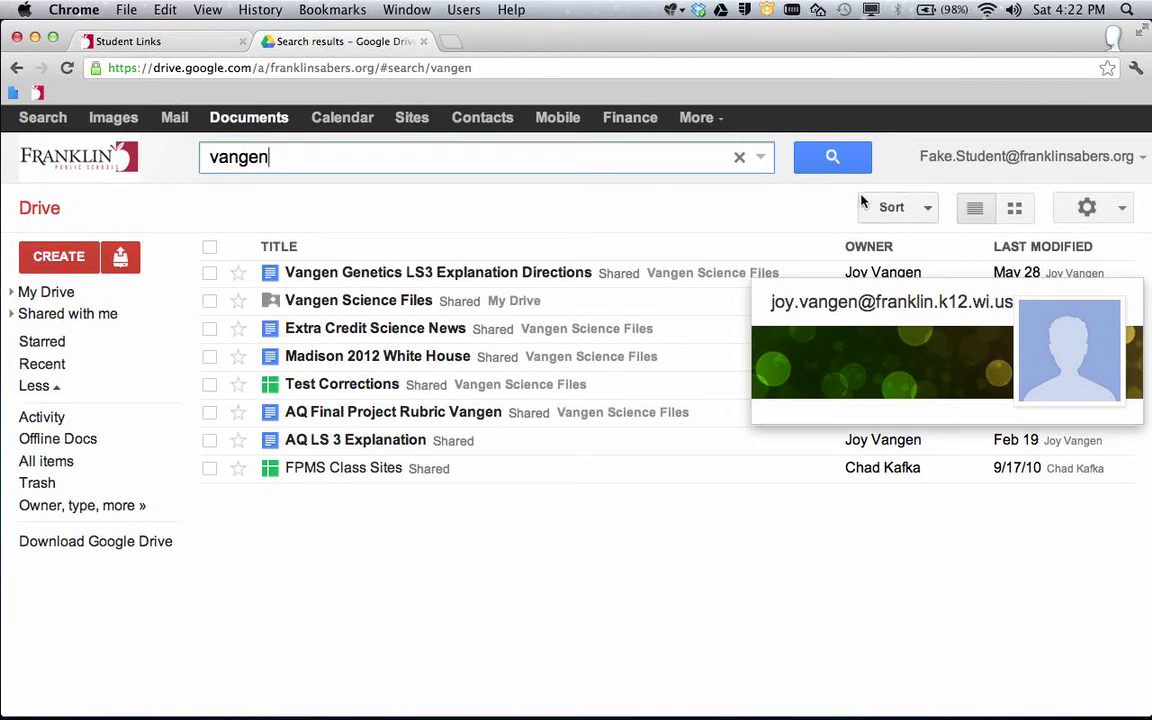
{"action": "left_click", "coordinate": [1022, 216]}
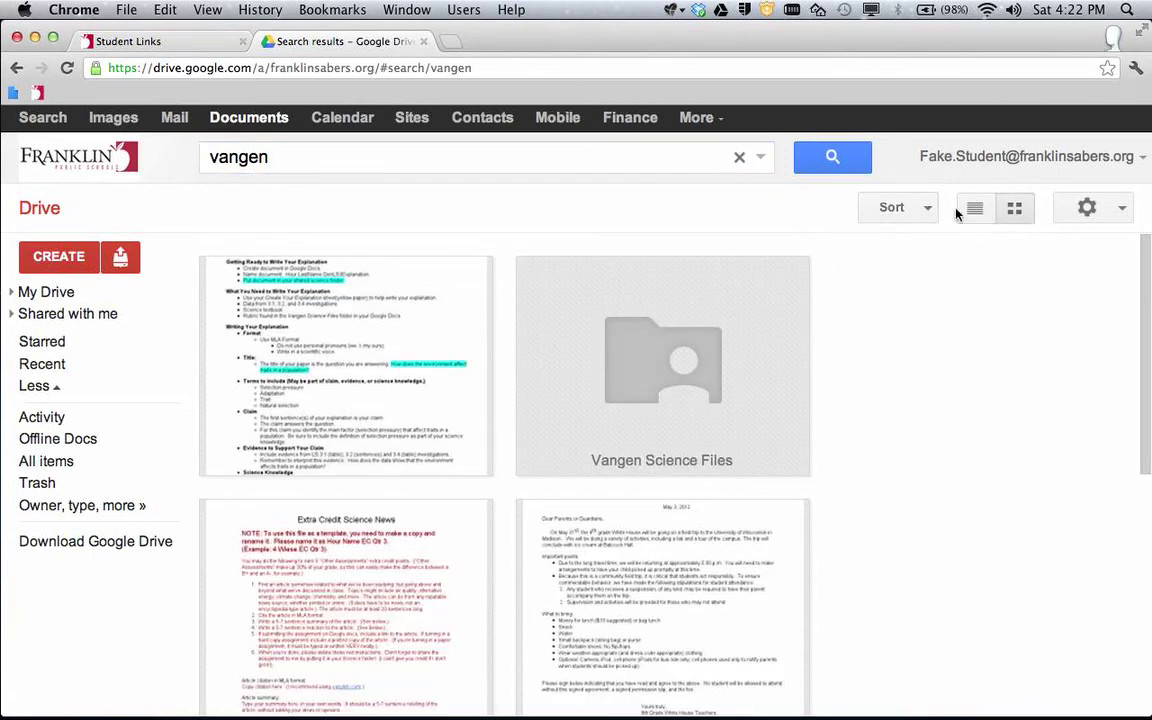
{"action": "left_click", "coordinate": [975, 212]}
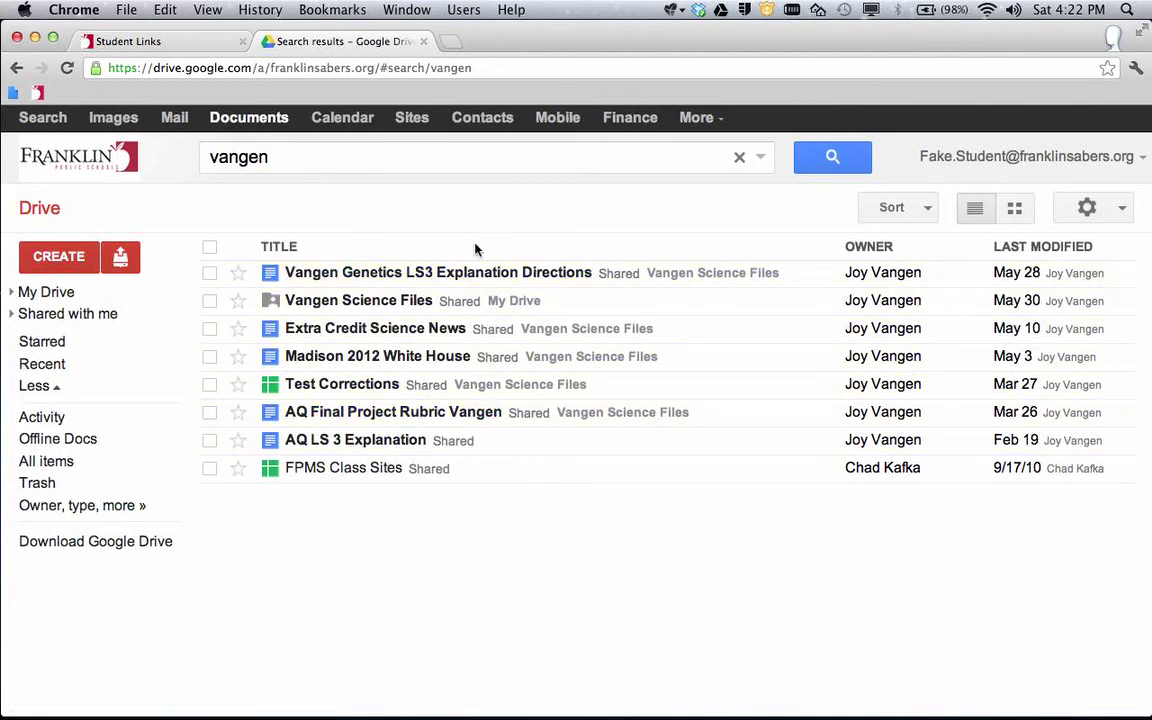
{"action": "left_click", "coordinate": [1014, 208]}
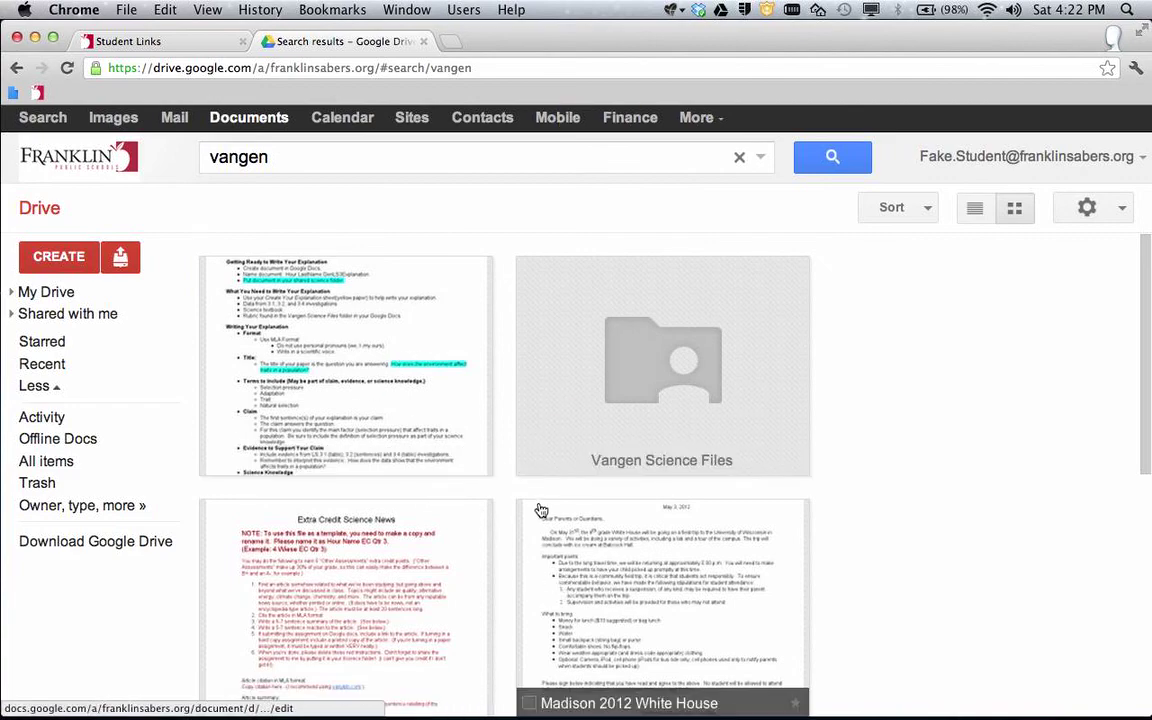
{"action": "left_click", "coordinate": [977, 210]}
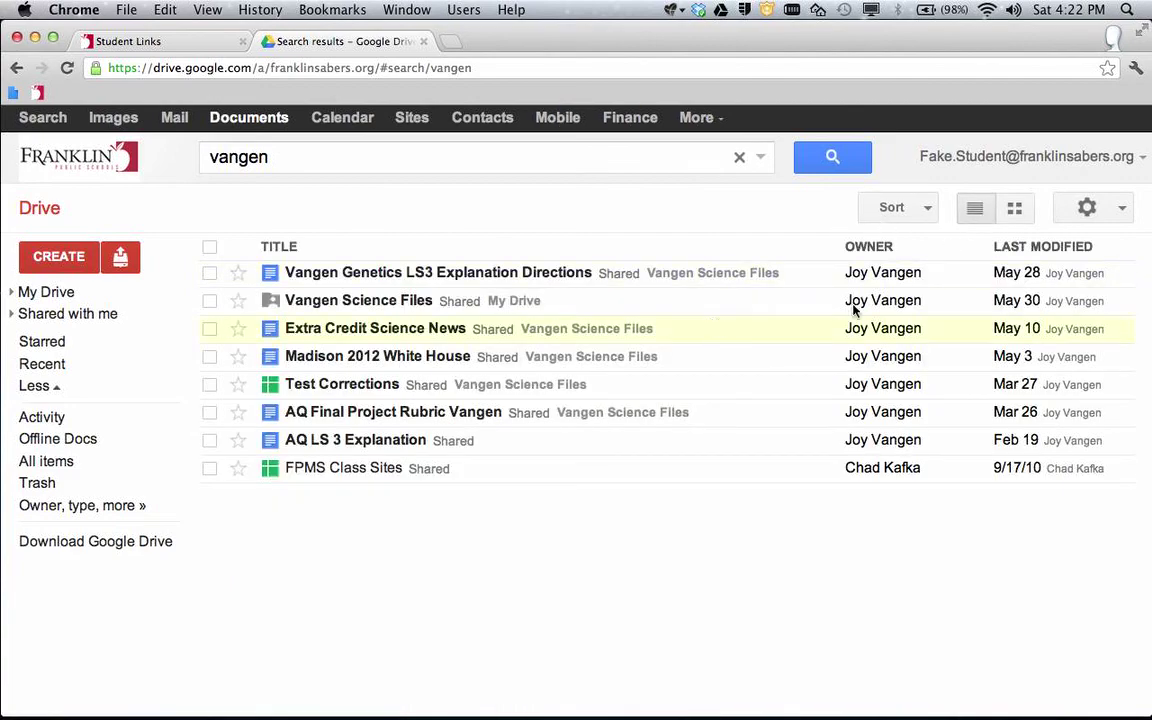